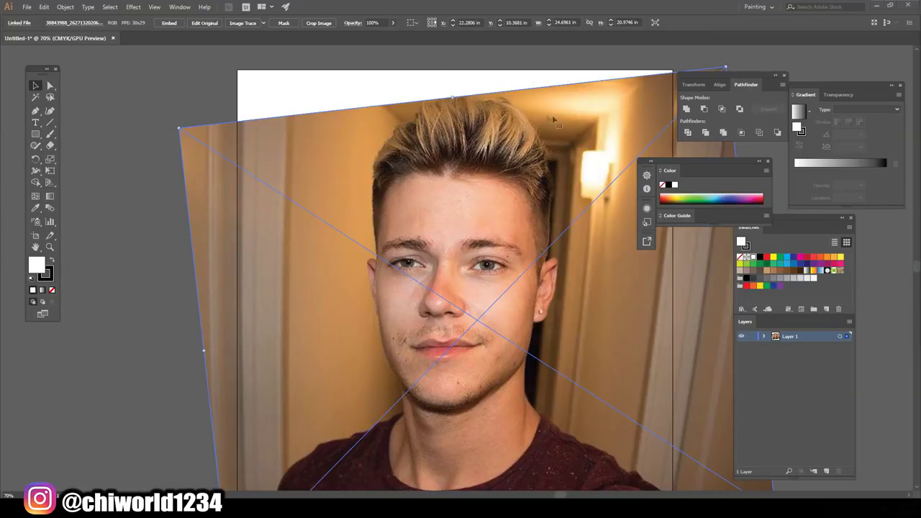
# - With black as the colour, deselect the photo and create and apply a new Calligraphic brush
pyautogui.press('i')
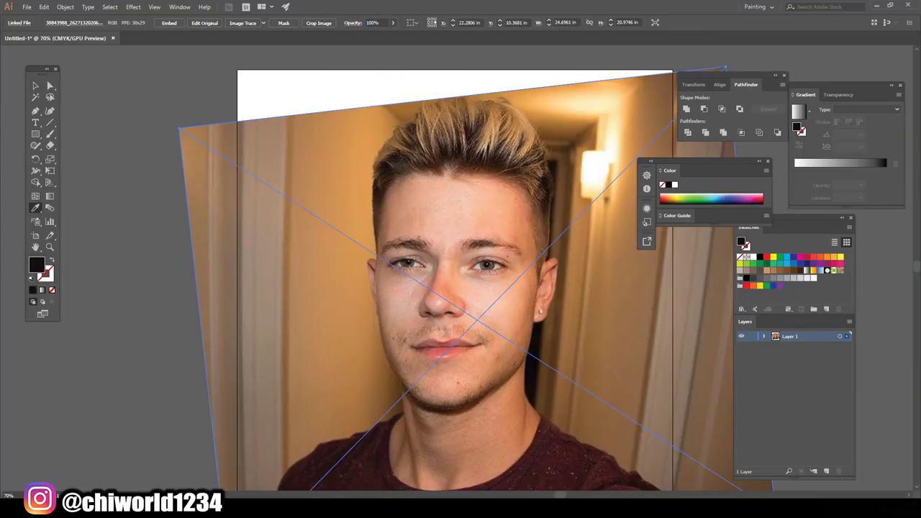
pyautogui.click(170, 108)
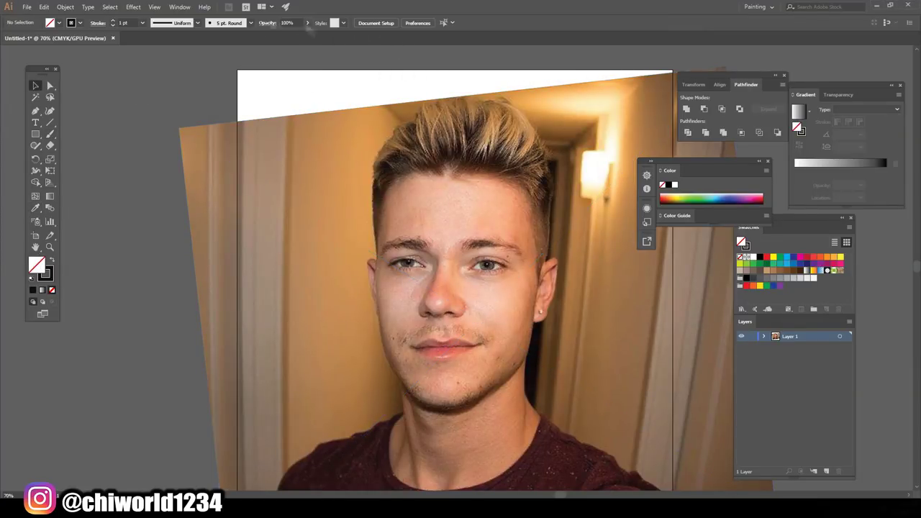
pyautogui.click(214, 23)
pyautogui.click(227, 97)
pyautogui.press('Return')
pyautogui.click(164, 149)
pyautogui.click(149, 181)
pyautogui.click(183, 170)
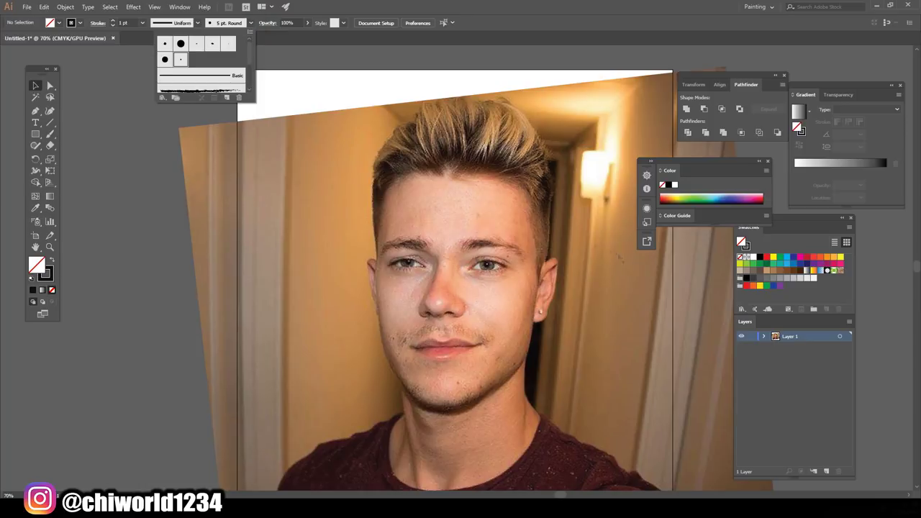
pyautogui.click(291, 190)
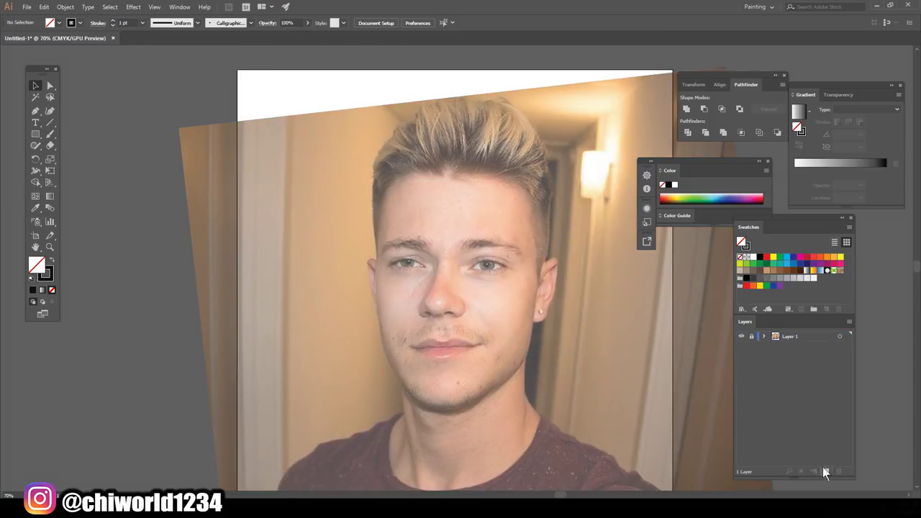
# - Trace the upper eyelids, creases and lower lids of both eyes with calligraphic strokes
pyautogui.hotkey('ctrl', '+')
pyautogui.hotkey('ctrl', '+')
pyautogui.hotkey('ctrl', '+')
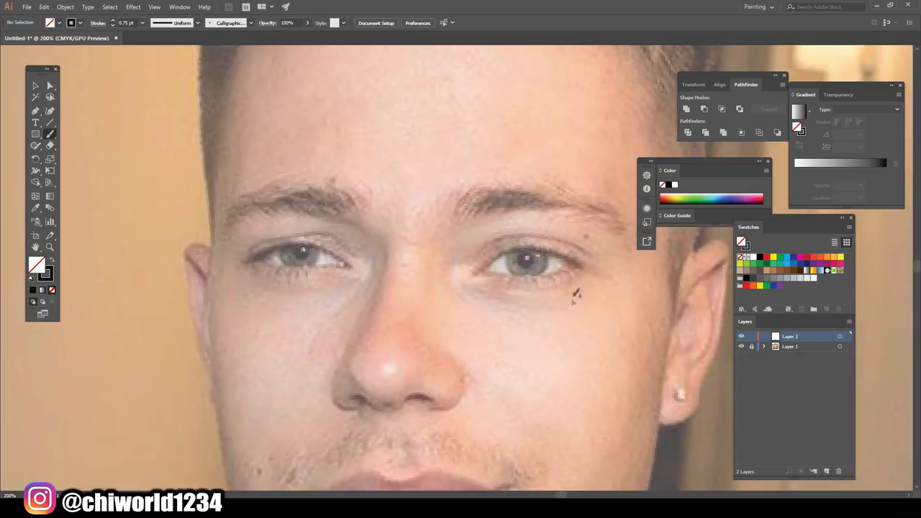
pyautogui.moveTo(477, 272); pyautogui.dragTo(579, 265)
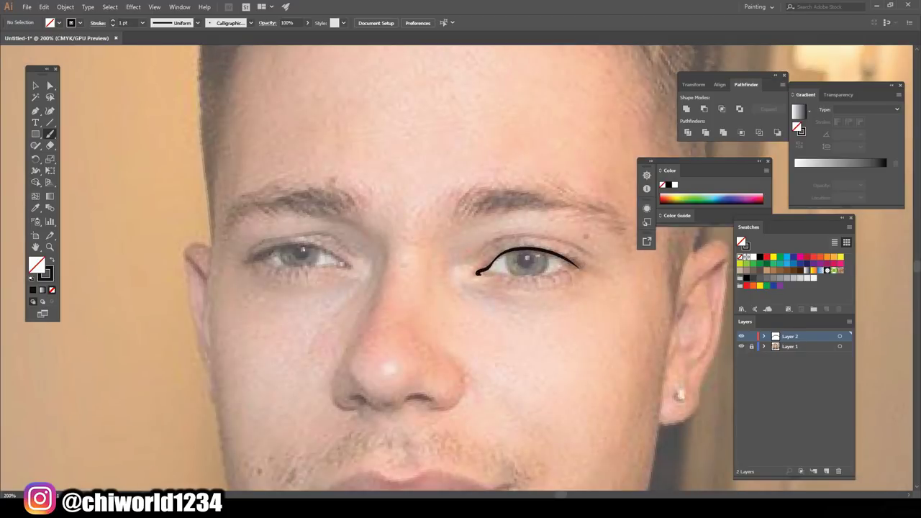
pyautogui.moveTo(241, 260); pyautogui.dragTo(350, 267)
pyautogui.moveTo(249, 251); pyautogui.dragTo(341, 237)
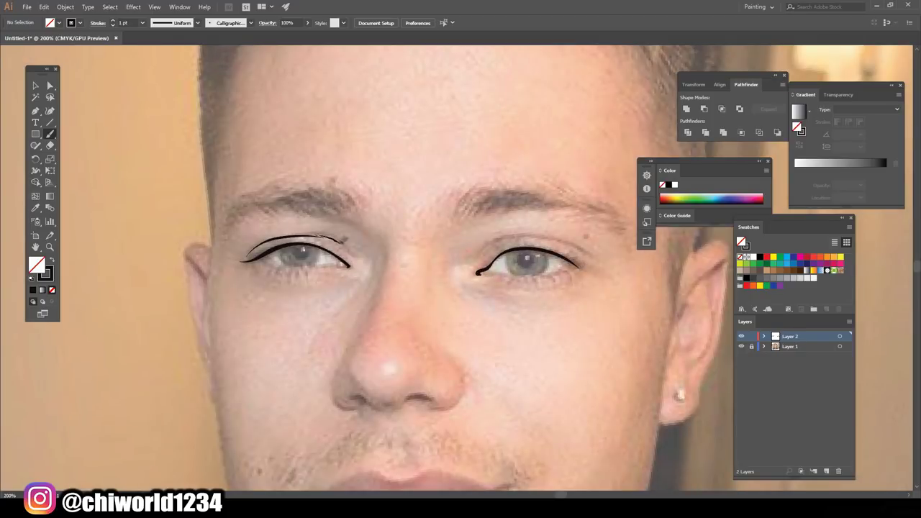
pyautogui.moveTo(497, 236); pyautogui.dragTo(580, 248)
pyautogui.hotkey('ctrl', '+')
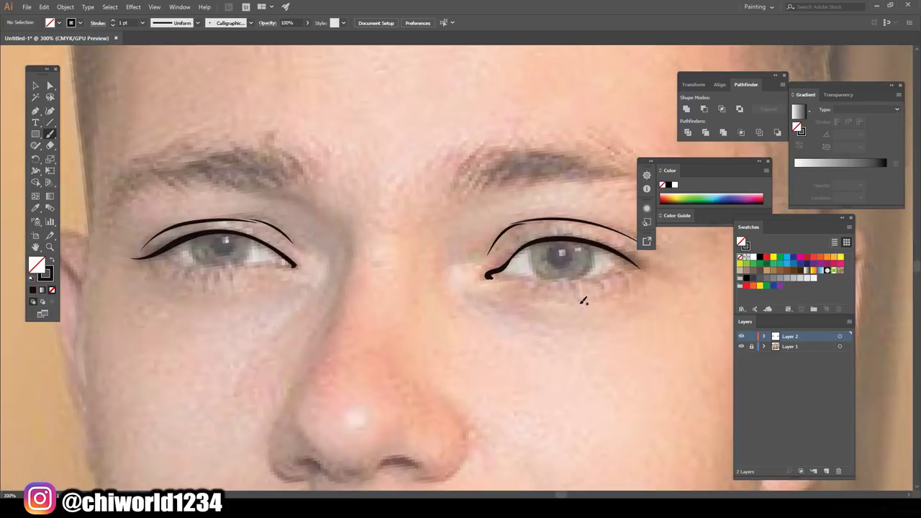
pyautogui.moveTo(489, 275)
pyautogui.mouseDown()
pyautogui.moveTo(576, 279)
pyautogui.moveTo(637, 266)
pyautogui.mouseUp()
pyautogui.moveTo(153, 256); pyautogui.dragTo(287, 266)
pyautogui.hotkey('ctrl', 'z')
pyautogui.moveTo(161, 253); pyautogui.dragTo(245, 268)
# - Outline the nostrils, both nose wings and the nose bridge
pyautogui.hotkey('ctrl', '-')
pyautogui.scroll(-3, 396, 398)
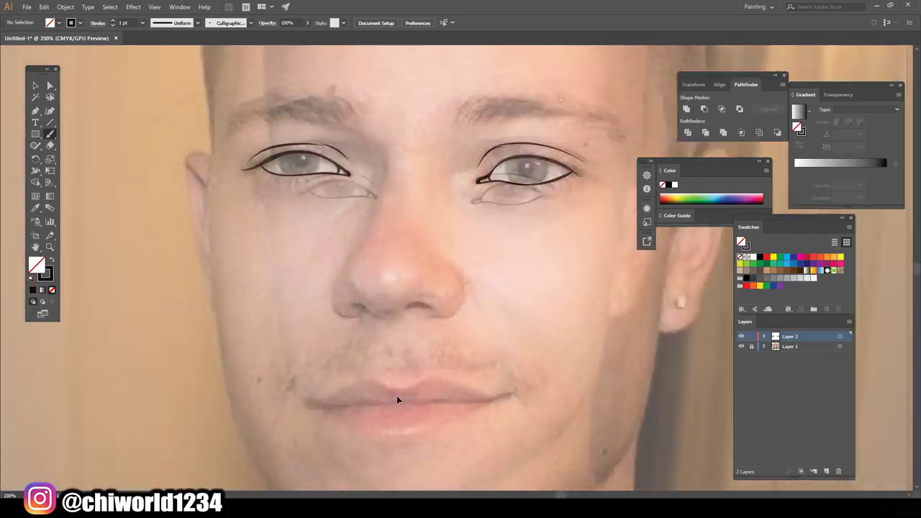
pyautogui.hotkey('ctrl', '+')
pyautogui.moveTo(356, 353); pyautogui.dragTo(423, 339)
pyautogui.moveTo(338, 353)
pyautogui.mouseDown()
pyautogui.moveTo(293, 335)
pyautogui.moveTo(301, 254)
pyautogui.mouseUp()
pyautogui.moveTo(294, 284); pyautogui.dragTo(302, 310)
pyautogui.moveTo(419, 352); pyautogui.dragTo(455, 281)
pyautogui.scroll(2, 360, 266)
pyautogui.moveTo(309, 308); pyautogui.dragTo(311, 150)
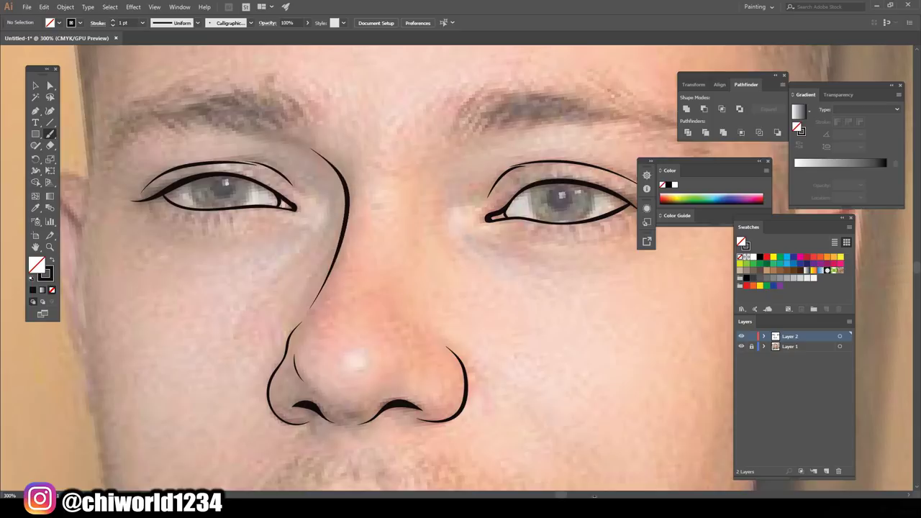
# - Draw the under-eye line, the lip line and upper lip, and thicken the right upper lid
pyautogui.moveTo(453, 203); pyautogui.dragTo(571, 269)
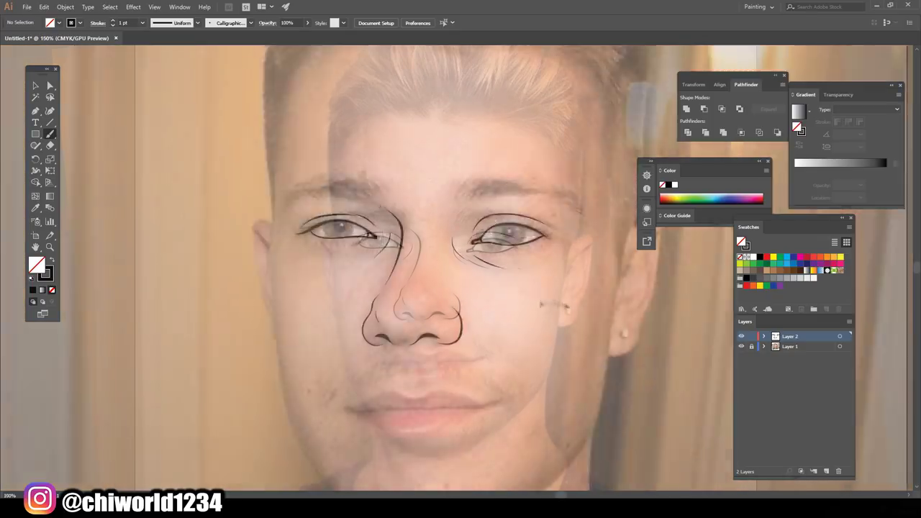
pyautogui.moveTo(311, 321)
pyautogui.mouseDown()
pyautogui.moveTo(511, 308)
pyautogui.moveTo(374, 295)
pyautogui.moveTo(478, 296)
pyautogui.moveTo(509, 308)
pyautogui.mouseUp()
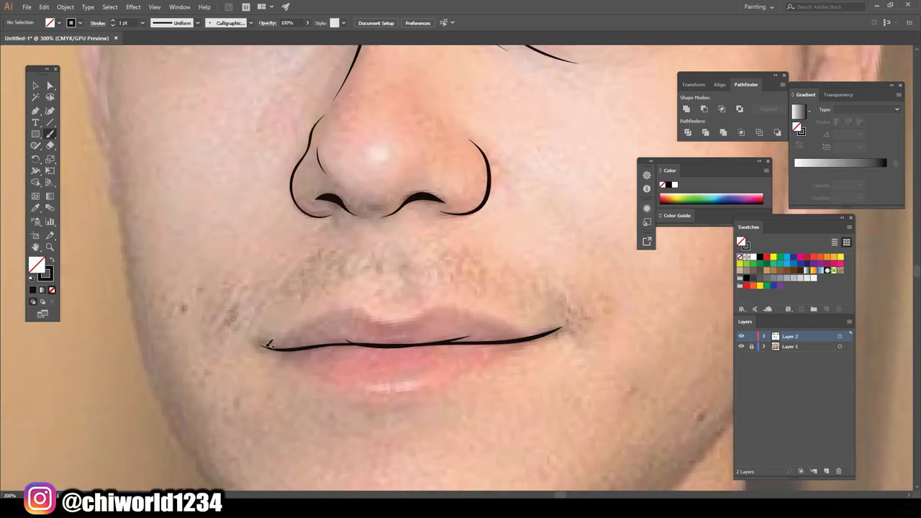
pyautogui.moveTo(263, 347)
pyautogui.mouseDown()
pyautogui.moveTo(374, 315)
pyautogui.moveTo(566, 326)
pyautogui.moveTo(291, 355)
pyautogui.moveTo(558, 331)
pyautogui.mouseUp()
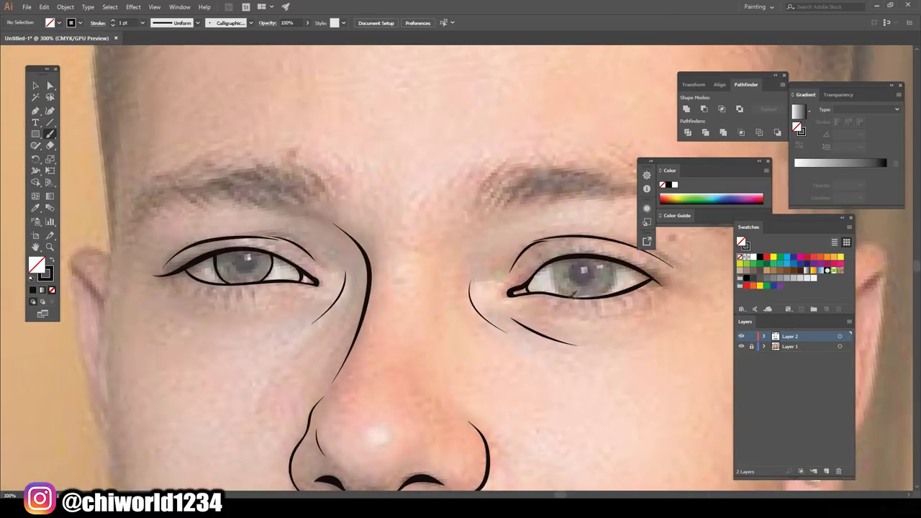
pyautogui.moveTo(552, 257); pyautogui.dragTo(669, 286)
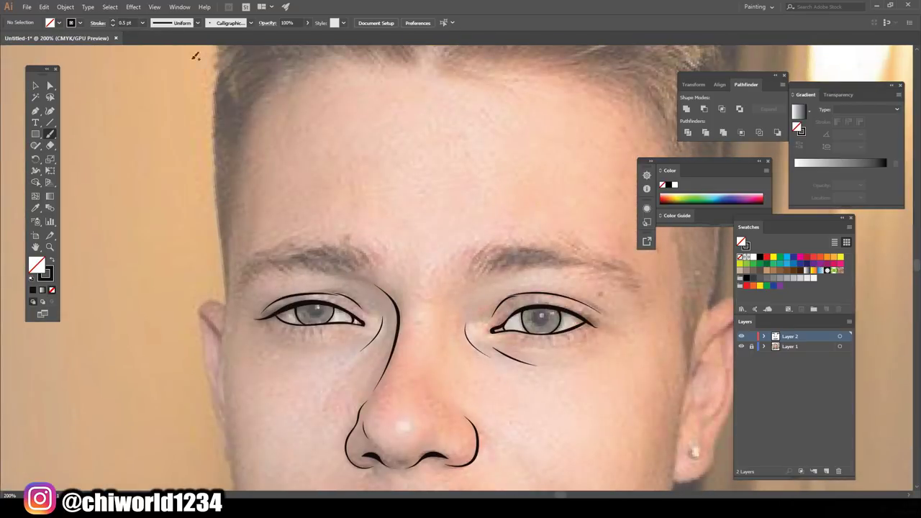
# - Fill in the right eyebrow with short hair-like strokes
pyautogui.moveTo(597, 263)
pyautogui.mouseDown()
pyautogui.moveTo(638, 282)
pyautogui.moveTo(626, 268)
pyautogui.mouseUp()
pyautogui.moveTo(563, 262); pyautogui.dragTo(602, 256)
pyautogui.moveTo(536, 260)
pyautogui.mouseDown()
pyautogui.moveTo(593, 255)
pyautogui.moveTo(561, 250)
pyautogui.mouseUp()
pyautogui.moveTo(483, 268)
pyautogui.mouseDown()
pyautogui.moveTo(536, 244)
pyautogui.moveTo(507, 243)
pyautogui.mouseUp()
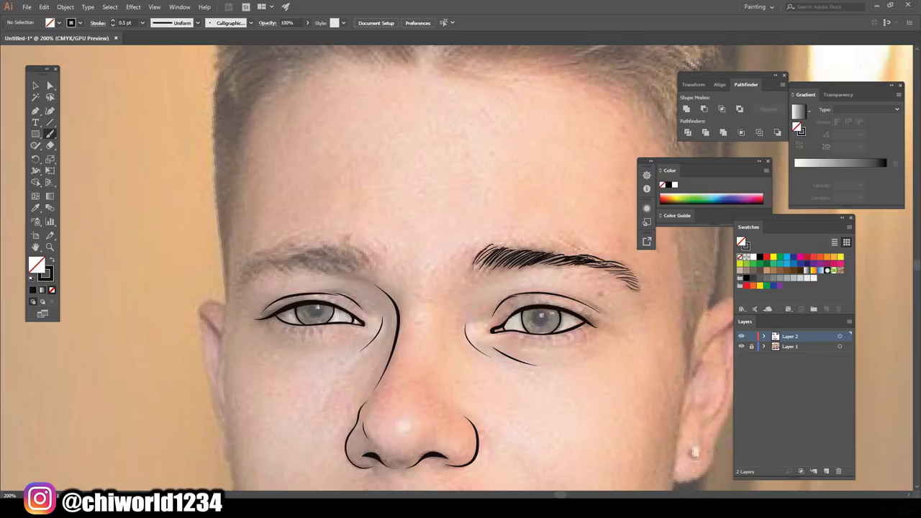
pyautogui.moveTo(527, 254); pyautogui.dragTo(565, 243)
pyautogui.moveTo(505, 254); pyautogui.dragTo(541, 244)
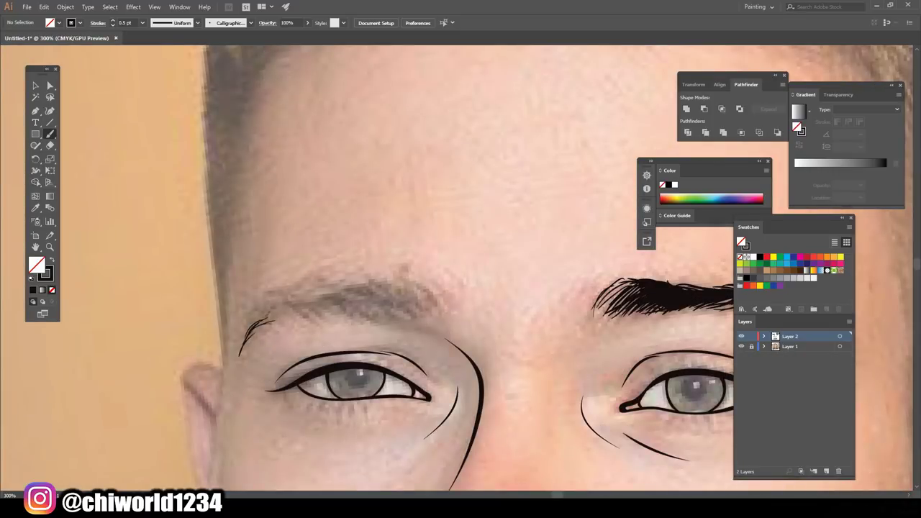
# - Build up the left eyebrow with hair strokes from outer to inner end
pyautogui.moveTo(249, 333); pyautogui.dragTo(282, 311)
pyautogui.moveTo(423, 310); pyautogui.dragTo(445, 282)
pyautogui.moveTo(387, 318)
pyautogui.mouseDown()
pyautogui.moveTo(429, 299)
pyautogui.moveTo(417, 307)
pyautogui.mouseUp()
pyautogui.moveTo(364, 323)
pyautogui.mouseDown()
pyautogui.moveTo(402, 307)
pyautogui.moveTo(434, 312)
pyautogui.mouseUp()
pyautogui.moveTo(344, 318); pyautogui.dragTo(388, 298)
pyautogui.moveTo(293, 316); pyautogui.dragTo(422, 286)
pyautogui.moveTo(360, 302); pyautogui.dragTo(417, 283)
pyautogui.moveTo(331, 302)
pyautogui.mouseDown()
pyautogui.moveTo(400, 287)
pyautogui.moveTo(391, 285)
pyautogui.mouseUp()
# - Add denser hair strokes throughout the left eyebrow
pyautogui.moveTo(330, 313)
pyautogui.mouseDown()
pyautogui.moveTo(394, 300)
pyautogui.moveTo(354, 295)
pyautogui.mouseUp()
pyautogui.moveTo(288, 310); pyautogui.dragTo(311, 295)
pyautogui.moveTo(259, 319); pyautogui.dragTo(326, 294)
pyautogui.moveTo(292, 299)
pyautogui.mouseDown()
pyautogui.moveTo(342, 291)
pyautogui.moveTo(328, 289)
pyautogui.mouseUp()
pyautogui.moveTo(282, 298); pyautogui.dragTo(338, 287)
pyautogui.moveTo(259, 315); pyautogui.dragTo(298, 290)
pyautogui.moveTo(352, 312); pyautogui.dragTo(442, 294)
pyautogui.moveTo(418, 305); pyautogui.dragTo(453, 285)
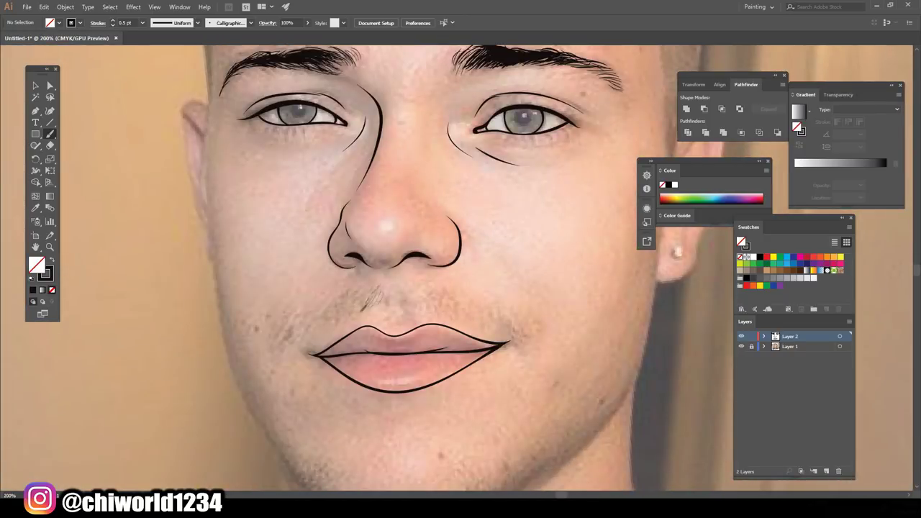
# - Sketch moustache hairs above the upper lip
pyautogui.moveTo(352, 311); pyautogui.dragTo(378, 289)
pyautogui.moveTo(320, 324); pyautogui.dragTo(359, 299)
pyautogui.moveTo(285, 338); pyautogui.dragTo(324, 315)
pyautogui.moveTo(511, 333)
pyautogui.mouseDown()
pyautogui.moveTo(497, 302)
pyautogui.moveTo(421, 285)
pyautogui.mouseUp()
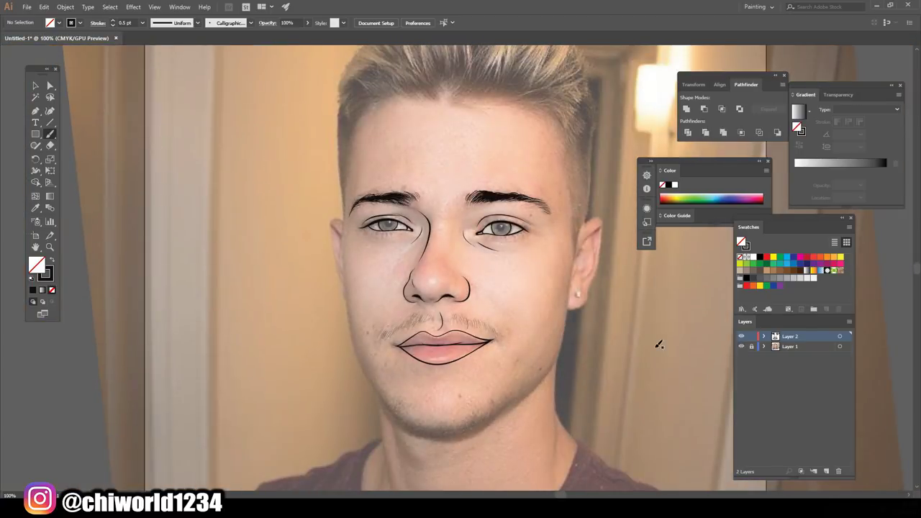
# - Undo a trial jaw stroke and set the stroke weight to 1 pt
pyautogui.moveTo(397, 417); pyautogui.dragTo(342, 273)
pyautogui.hotkey('ctrl', 'z')
pyautogui.click(142, 23)
pyautogui.click(159, 66)
# - Paint the jawline, both ear outlines with inner-ear lines, and an earring on the lobe
pyautogui.moveTo(404, 425)
pyautogui.mouseDown()
pyautogui.moveTo(356, 353)
pyautogui.moveTo(338, 128)
pyautogui.moveTo(460, 434)
pyautogui.moveTo(530, 388)
pyautogui.mouseUp()
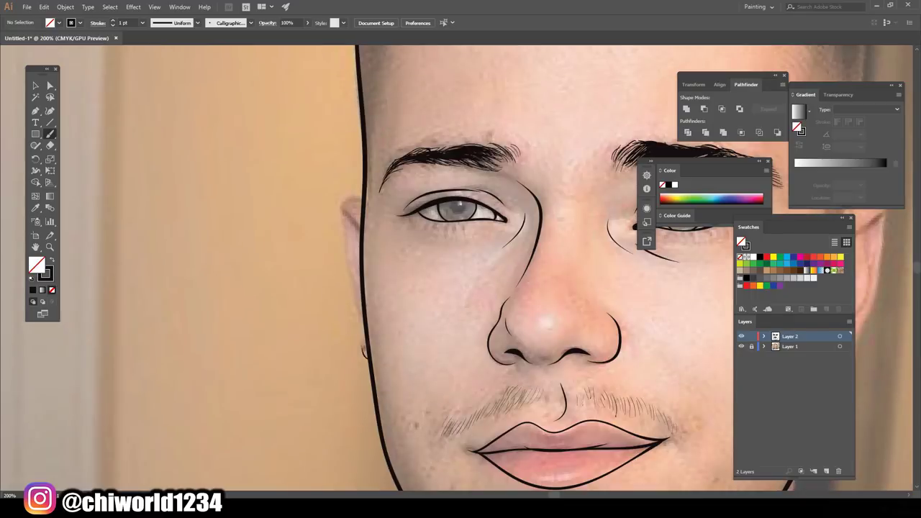
pyautogui.moveTo(366, 354); pyautogui.dragTo(361, 200)
pyautogui.moveTo(353, 291); pyautogui.dragTo(368, 358)
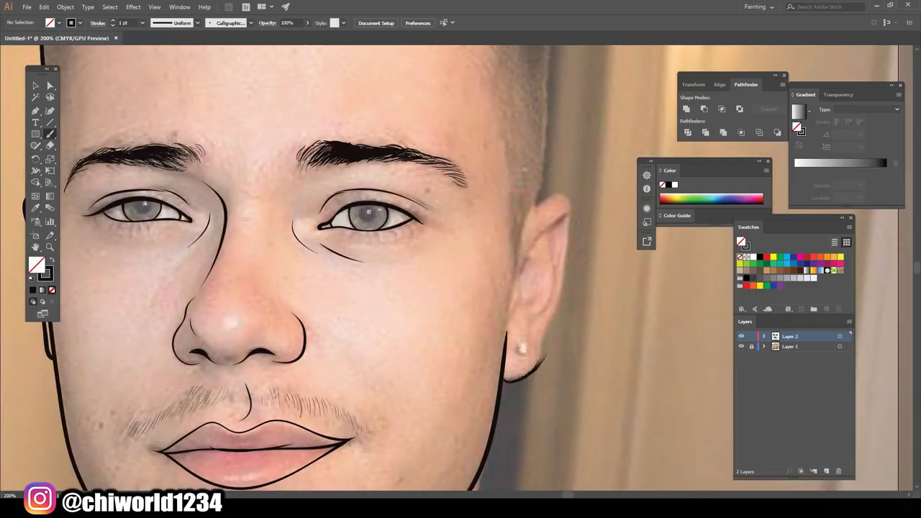
pyautogui.moveTo(507, 379)
pyautogui.mouseDown()
pyautogui.moveTo(543, 348)
pyautogui.moveTo(565, 288)
pyautogui.moveTo(550, 191)
pyautogui.moveTo(525, 230)
pyautogui.mouseUp()
pyautogui.moveTo(567, 213)
pyautogui.mouseDown()
pyautogui.moveTo(537, 236)
pyautogui.moveTo(512, 316)
pyautogui.moveTo(544, 296)
pyautogui.mouseUp()
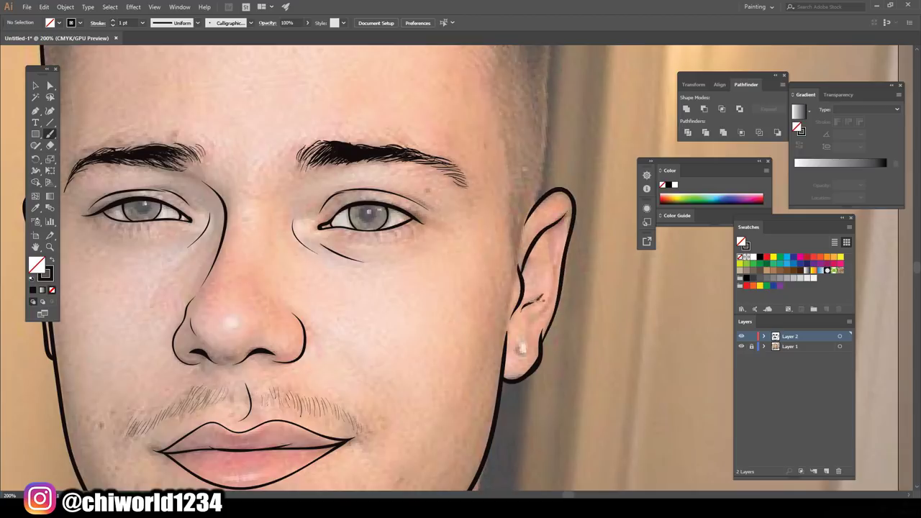
pyautogui.moveTo(564, 225)
pyautogui.mouseDown()
pyautogui.moveTo(548, 290)
pyautogui.moveTo(565, 229)
pyautogui.mouseUp()
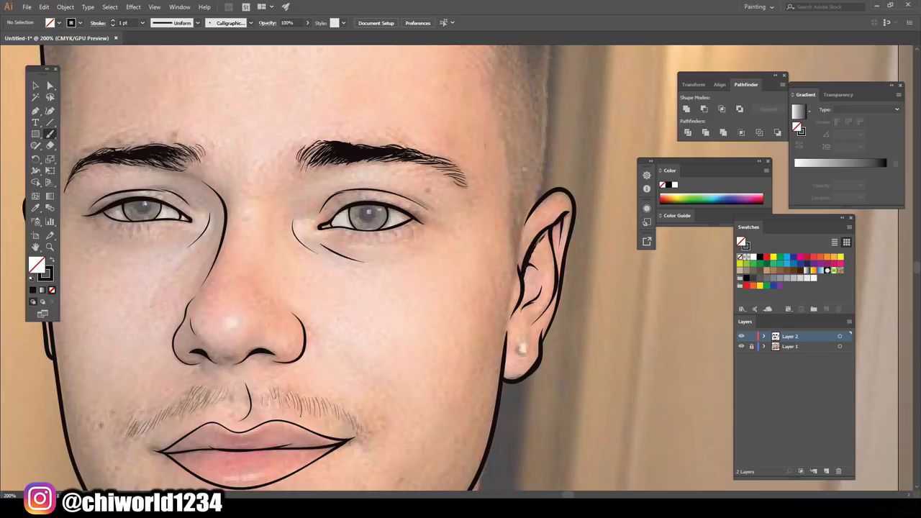
pyautogui.moveTo(522, 338); pyautogui.dragTo(520, 341)
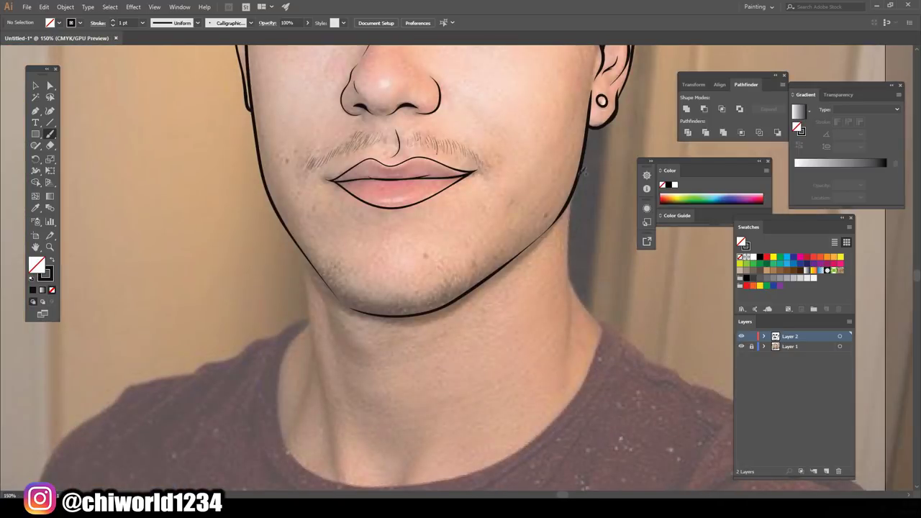
# - Draw both sides of the neck below the jaw, plus a left neck crease
pyautogui.moveTo(575, 186); pyautogui.dragTo(579, 300)
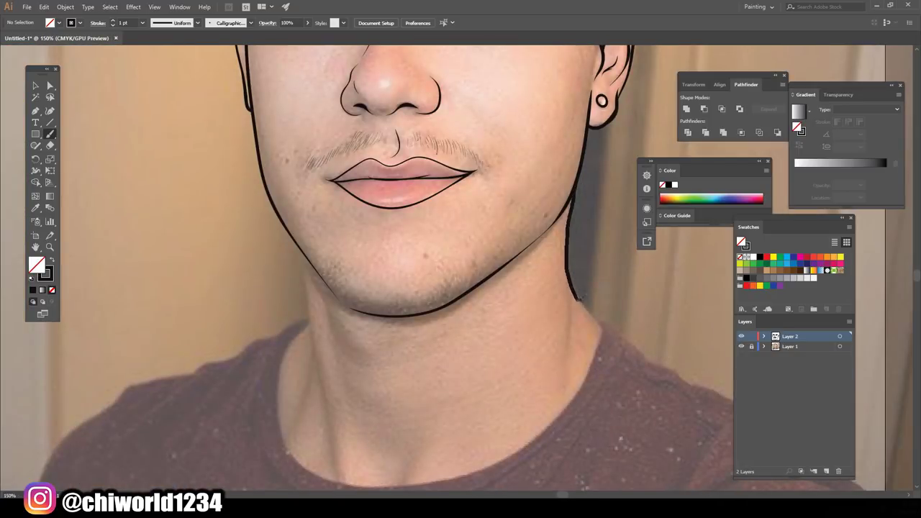
pyautogui.moveTo(303, 394); pyautogui.dragTo(299, 234)
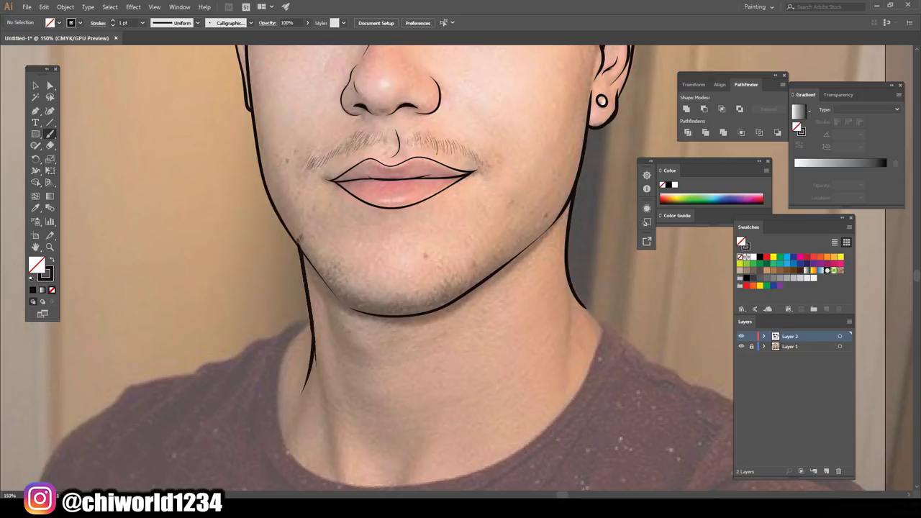
pyautogui.moveTo(338, 293); pyautogui.dragTo(263, 161)
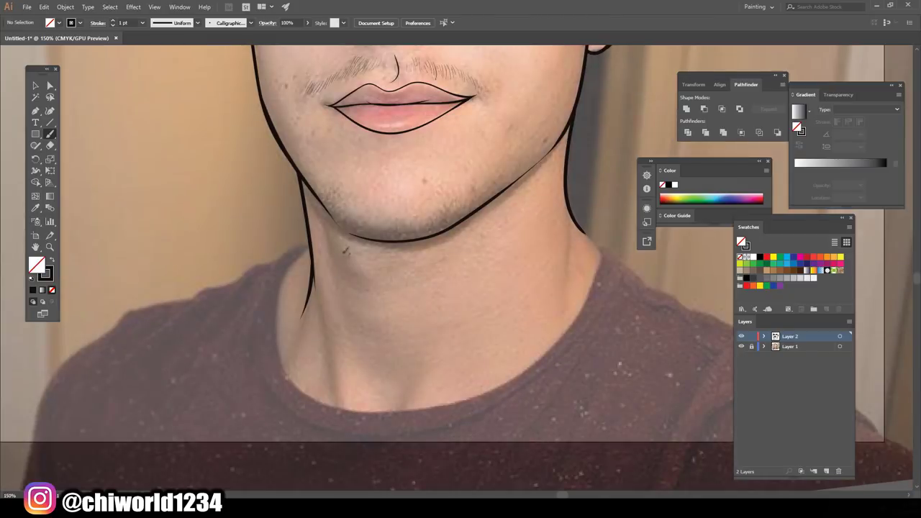
pyautogui.moveTo(319, 213); pyautogui.dragTo(346, 289)
# - Draw a wavy dripping edge across the neck, redrawing the overly long drip
pyautogui.moveTo(585, 232)
pyautogui.mouseDown()
pyautogui.moveTo(518, 255)
pyautogui.moveTo(475, 310)
pyautogui.moveTo(408, 346)
pyautogui.moveTo(382, 321)
pyautogui.moveTo(338, 329)
pyautogui.mouseUp()
pyautogui.hotkey('ctrl', 'z')
pyautogui.moveTo(410, 334)
pyautogui.mouseDown()
pyautogui.moveTo(360, 329)
pyautogui.moveTo(316, 370)
pyautogui.mouseUp()
pyautogui.moveTo(309, 324); pyautogui.dragTo(305, 202)
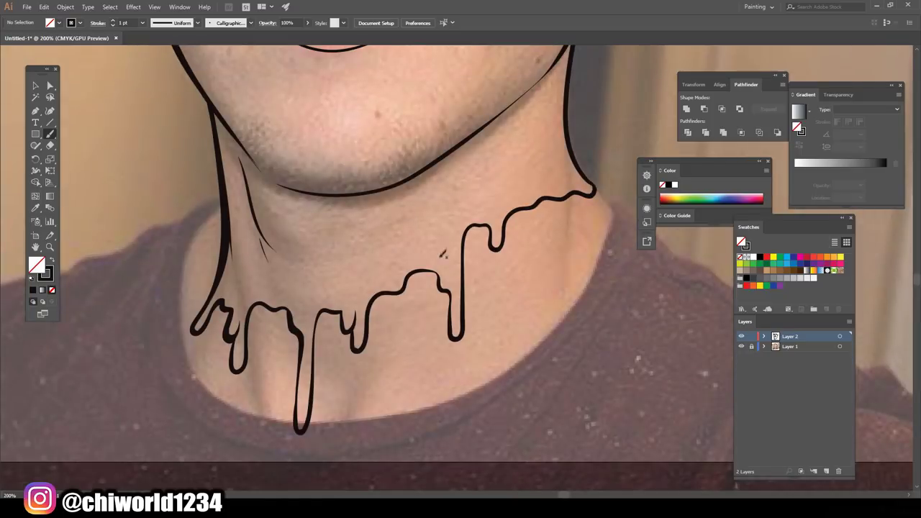
pyautogui.moveTo(439, 273); pyautogui.dragTo(403, 261)
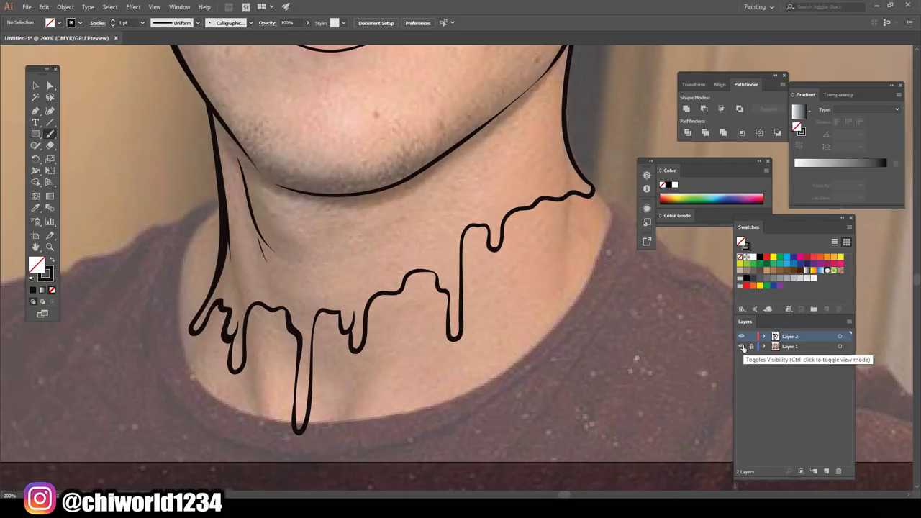
pyautogui.moveTo(252, 319)
pyautogui.mouseDown()
pyautogui.moveTo(316, 350)
pyautogui.moveTo(420, 331)
pyautogui.moveTo(446, 316)
pyautogui.mouseUp()
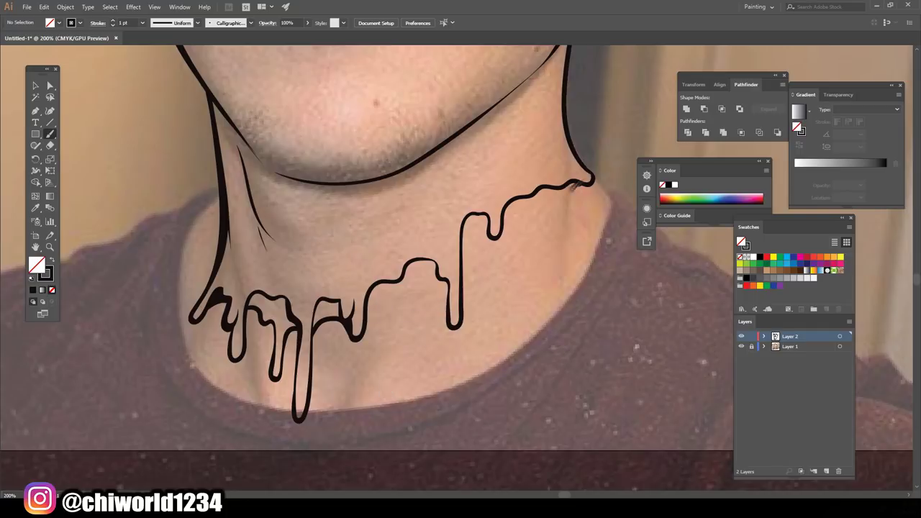
pyautogui.moveTo(584, 180)
pyautogui.mouseDown()
pyautogui.moveTo(495, 336)
pyautogui.moveTo(467, 245)
pyautogui.moveTo(382, 389)
pyautogui.moveTo(338, 324)
pyautogui.moveTo(317, 331)
pyautogui.mouseUp()
pyautogui.moveTo(317, 365); pyautogui.dragTo(339, 318)
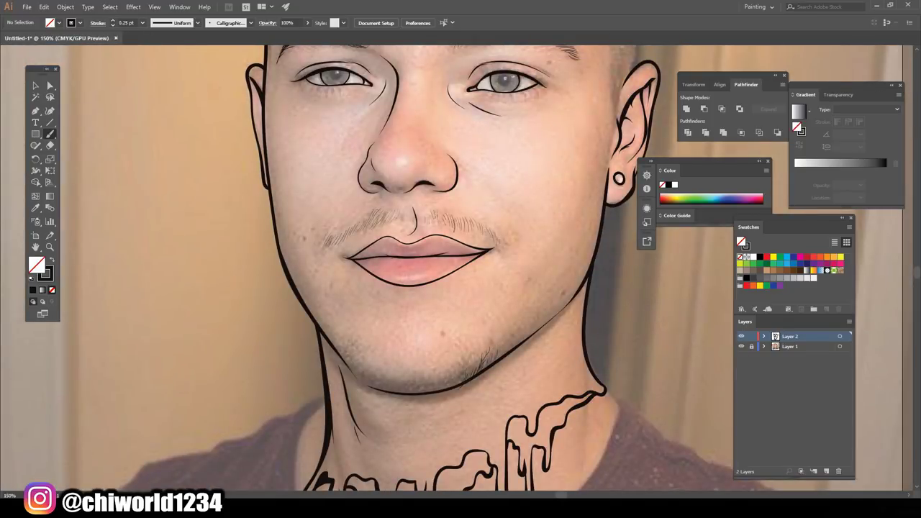
# - Add fine stubble strokes along the chin and jawline
pyautogui.moveTo(465, 386); pyautogui.dragTo(451, 370)
pyautogui.moveTo(454, 392); pyautogui.dragTo(428, 375)
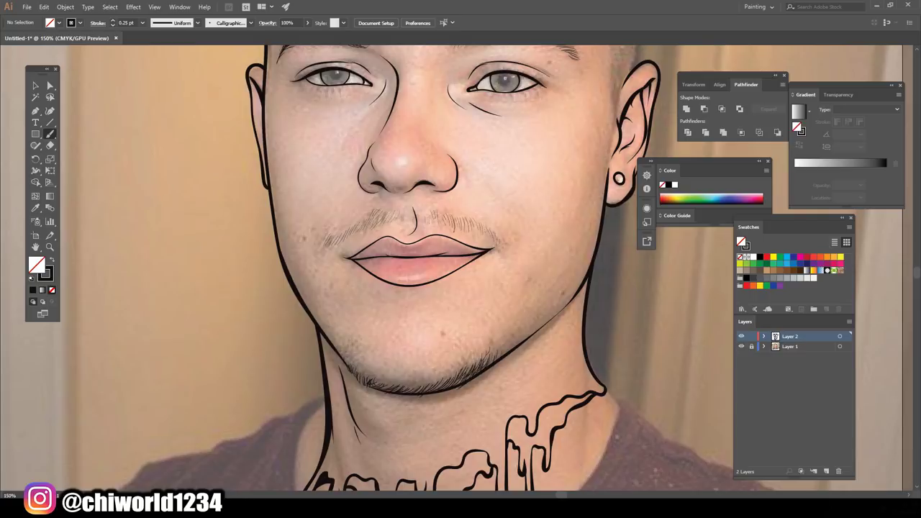
pyautogui.moveTo(453, 388); pyautogui.dragTo(425, 367)
pyautogui.moveTo(433, 390); pyautogui.dragTo(410, 371)
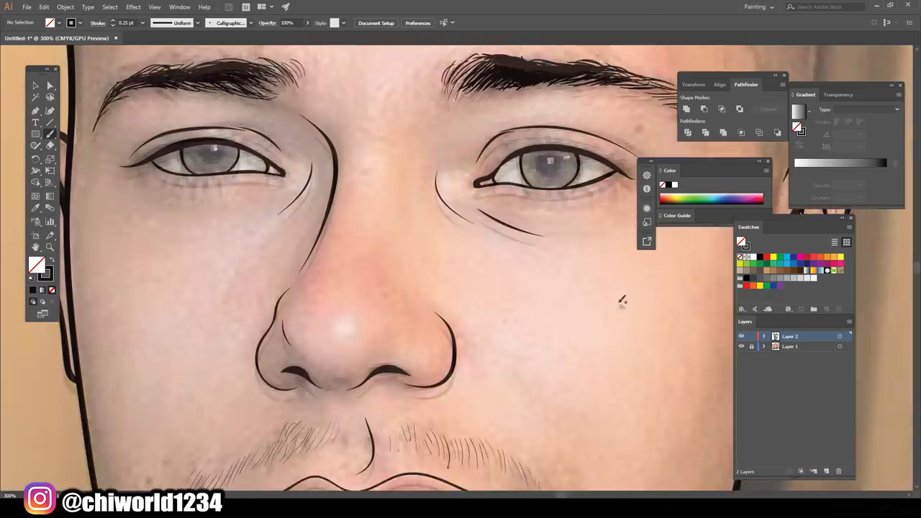
pyautogui.scroll(3, 622, 300)
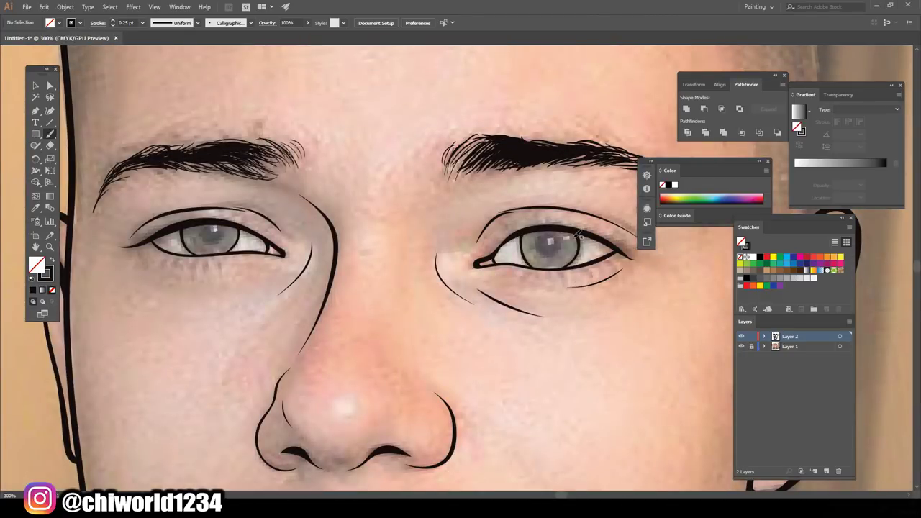
# - Paint black pupils in both eyes at 3 pt stroke weight
pyautogui.click(142, 23)
pyautogui.click(154, 87)
pyautogui.moveTo(201, 226); pyautogui.dragTo(216, 234)
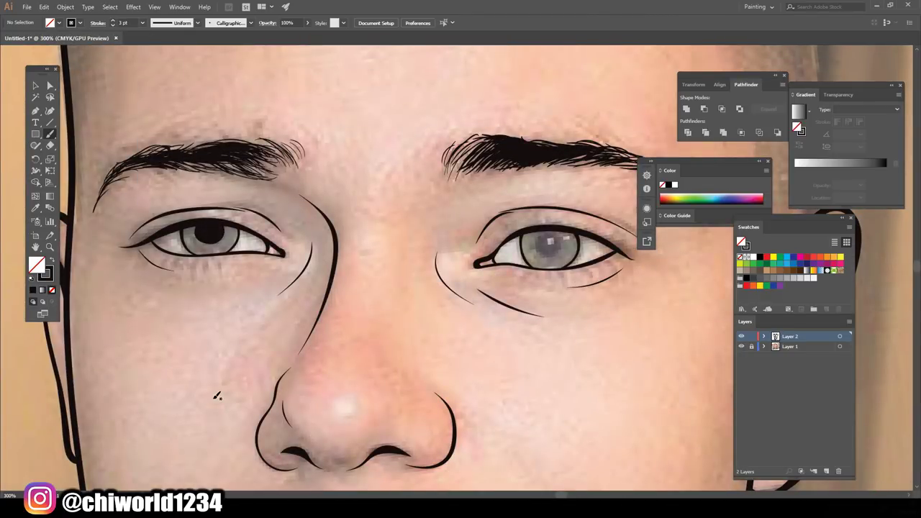
pyautogui.moveTo(555, 232); pyautogui.dragTo(548, 251)
pyautogui.hotkey('ctrl', '1')
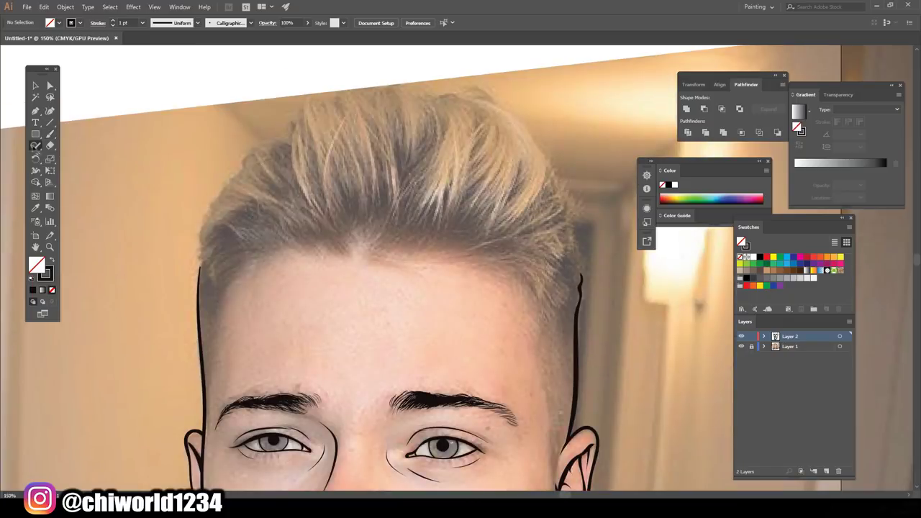
# - With the Pencil tool, draw a closed black hair shape over the top of the head
pyautogui.moveTo(36, 145); pyautogui.dragTo(86, 158)
pyautogui.click(52, 260)
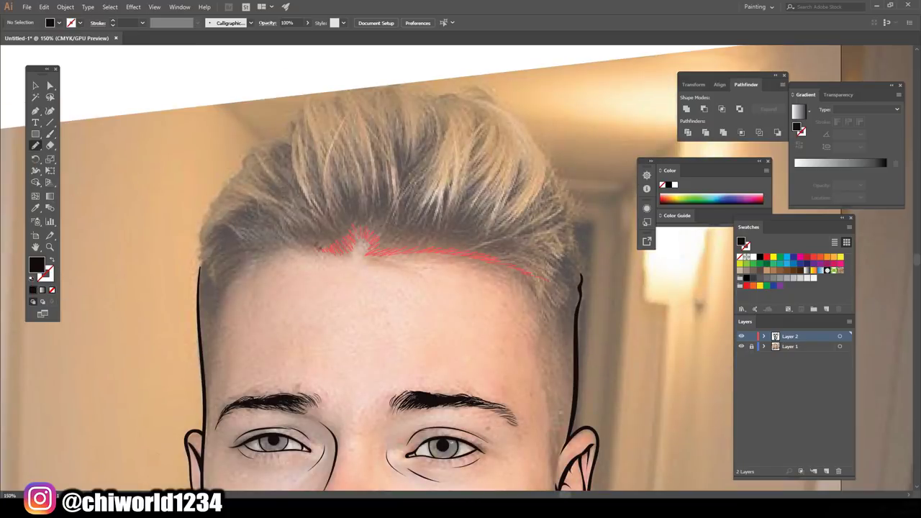
pyautogui.moveTo(558, 245); pyautogui.dragTo(555, 280)
pyautogui.scroll(2, 349, 230)
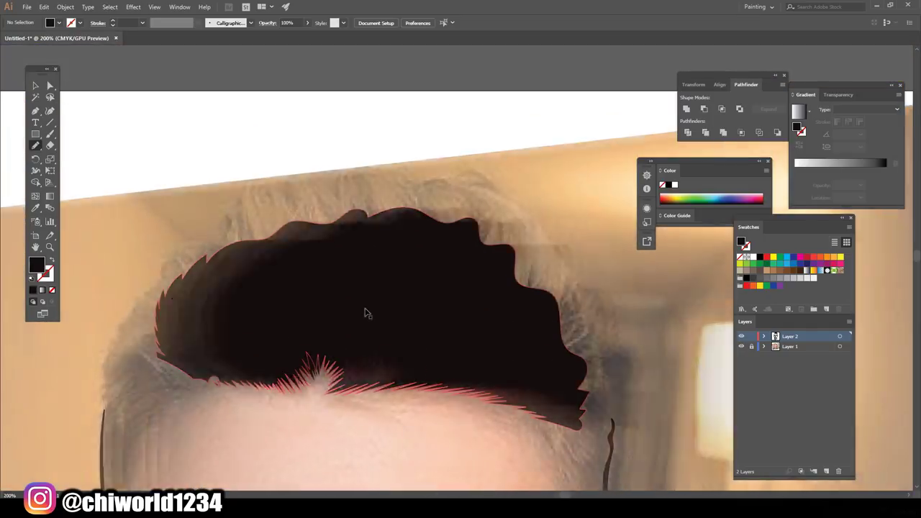
pyautogui.moveTo(402, 237); pyautogui.dragTo(589, 388)
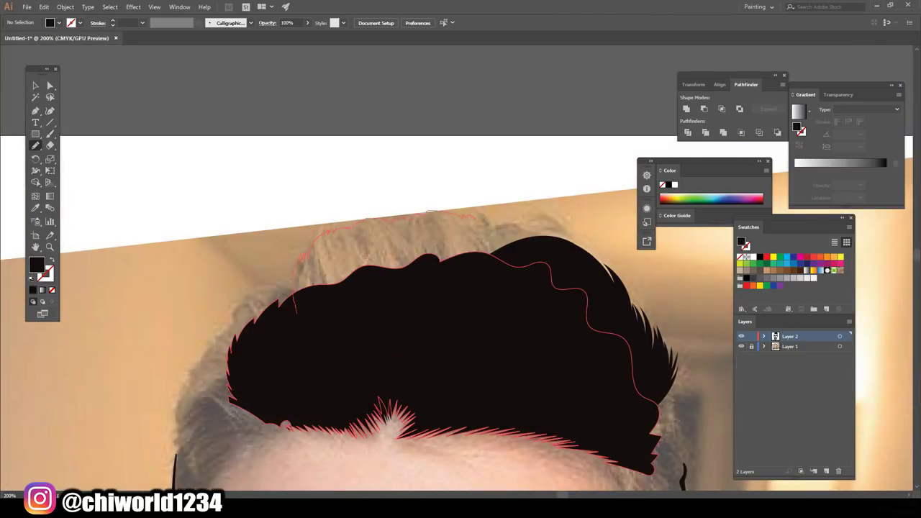
pyautogui.moveTo(471, 213); pyautogui.dragTo(299, 308)
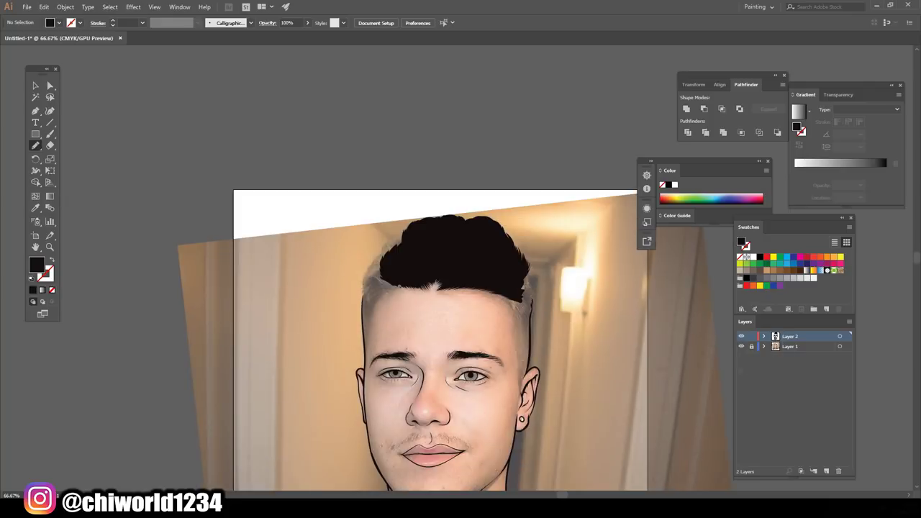
# - Add black-filled hair pieces down both sides of the head, then hide the photo
pyautogui.click(741, 346)
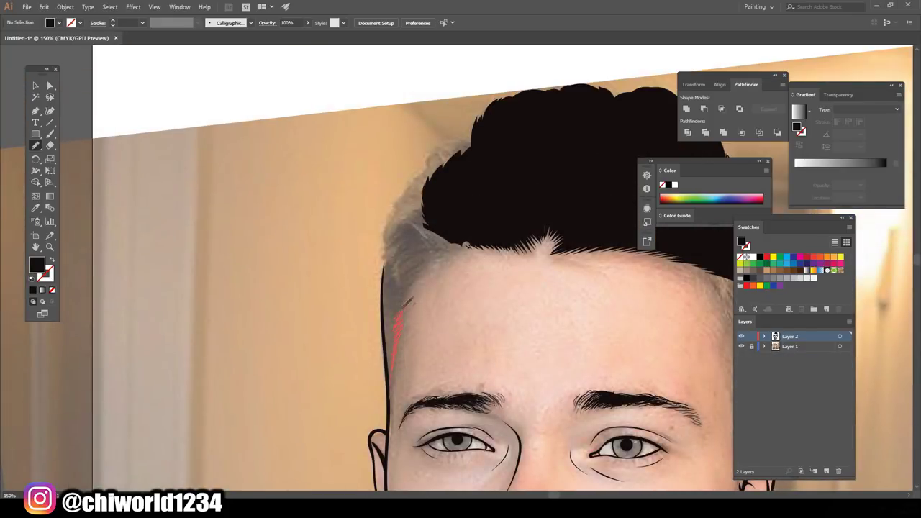
pyautogui.moveTo(466, 244); pyautogui.dragTo(425, 208)
pyautogui.moveTo(394, 384); pyautogui.dragTo(392, 381)
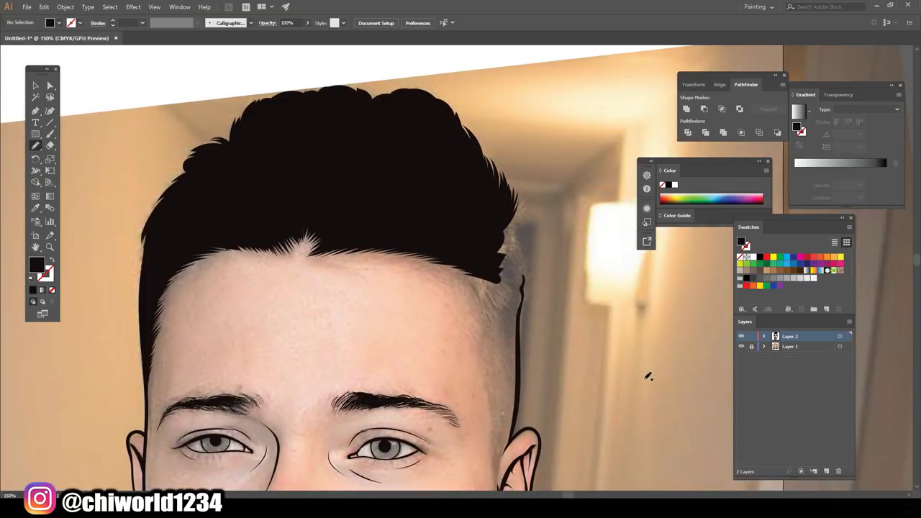
pyautogui.moveTo(472, 277); pyautogui.dragTo(515, 207)
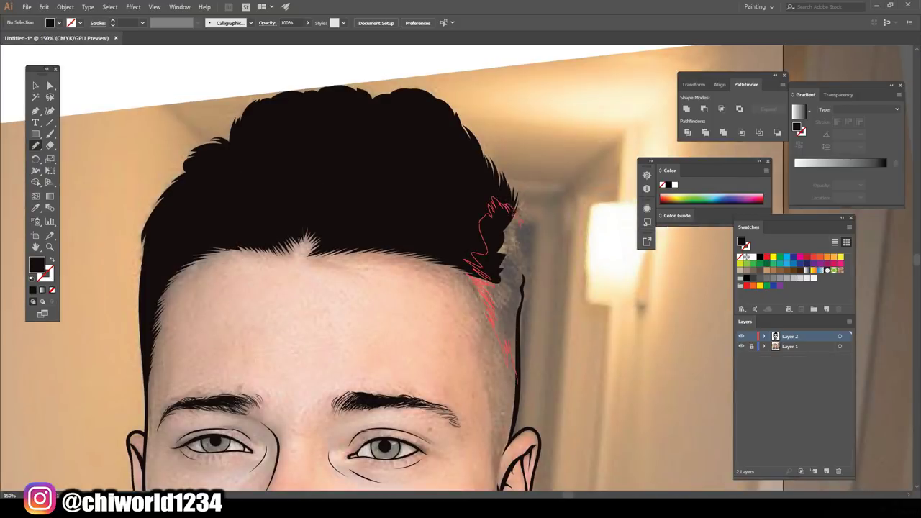
pyautogui.moveTo(512, 352); pyautogui.dragTo(496, 284)
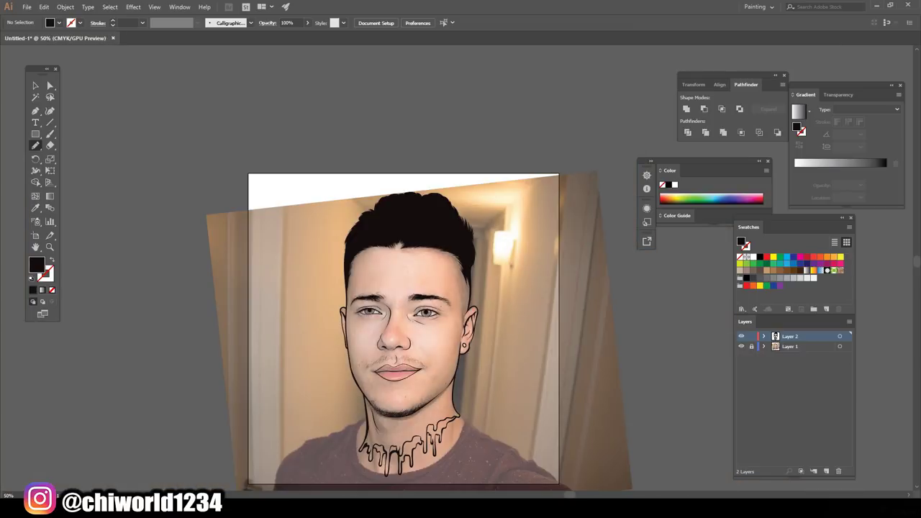
pyautogui.click(741, 346)
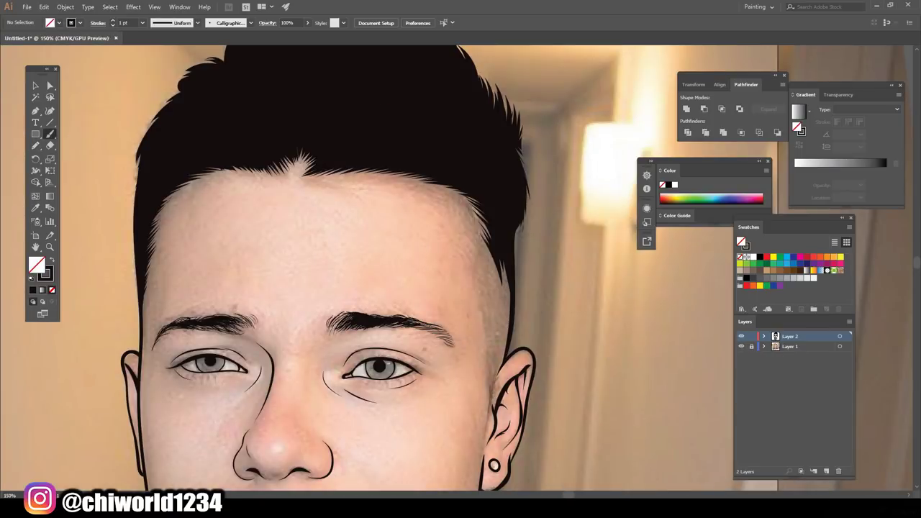
pyautogui.click(142, 22)
# - Set the stroke weight to 0.5 pt for the remaining fine details
pyautogui.click(151, 43)
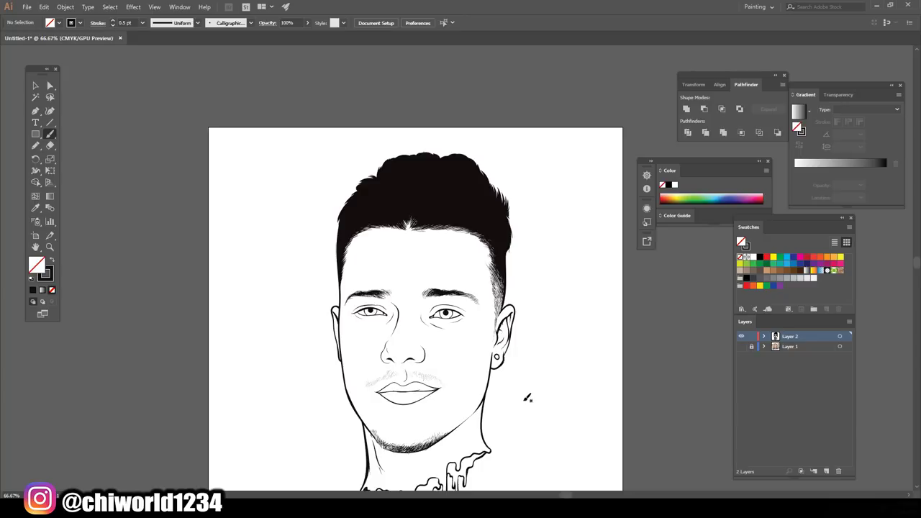
# - Select all the line art and expand its strokes into filled outlines
pyautogui.press('v')
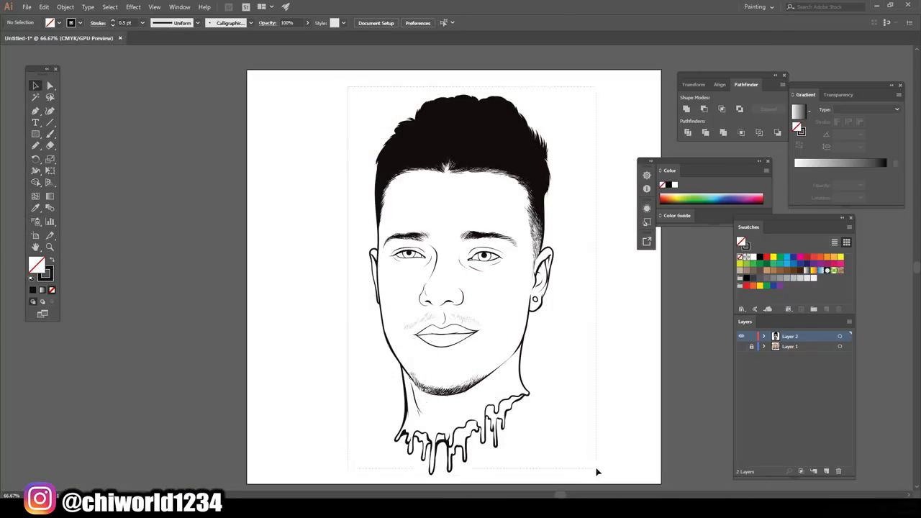
pyautogui.hotkey('ctrl', 'a')
pyautogui.click(65, 7)
pyautogui.click(87, 124)
pyautogui.hotkey('ctrl', 'shift', 'a')
# - Add a new layer and set the fill colour to a peach skin tone
pyautogui.click(826, 470)
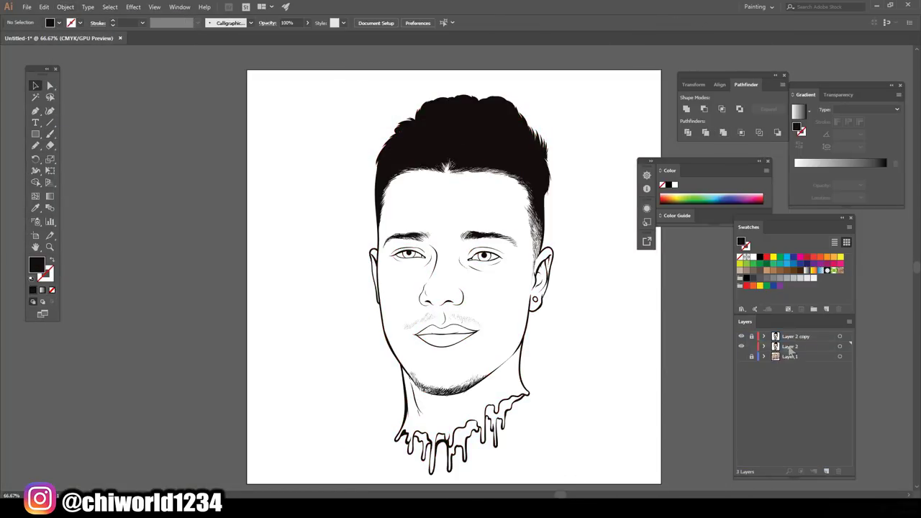
pyautogui.doubleClick(741, 243)
pyautogui.click(622, 362)
pyautogui.moveTo(727, 403); pyautogui.dragTo(728, 481)
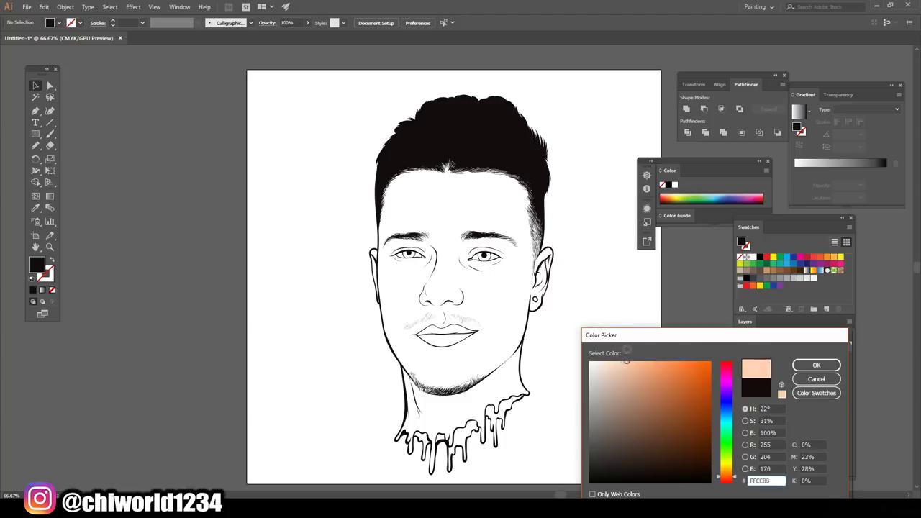
pyautogui.click(816, 365)
# - Draw a peach rectangle over the artboard, send it behind the line art, and isolate the portrait
pyautogui.press('m')
pyautogui.moveTo(314, 79); pyautogui.dragTo(614, 482)
pyautogui.press('v')
pyautogui.doubleClick(390, 230)
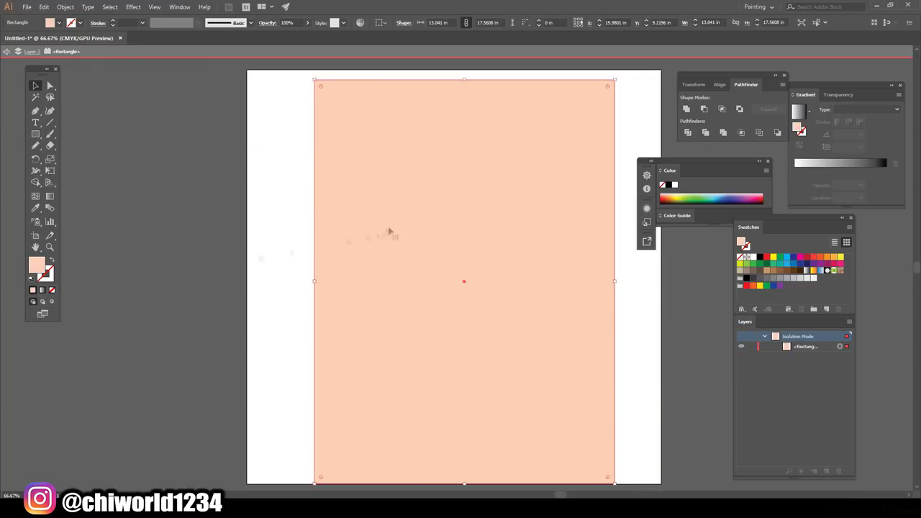
pyautogui.rightClick(408, 183)
pyautogui.moveTo(436, 341)
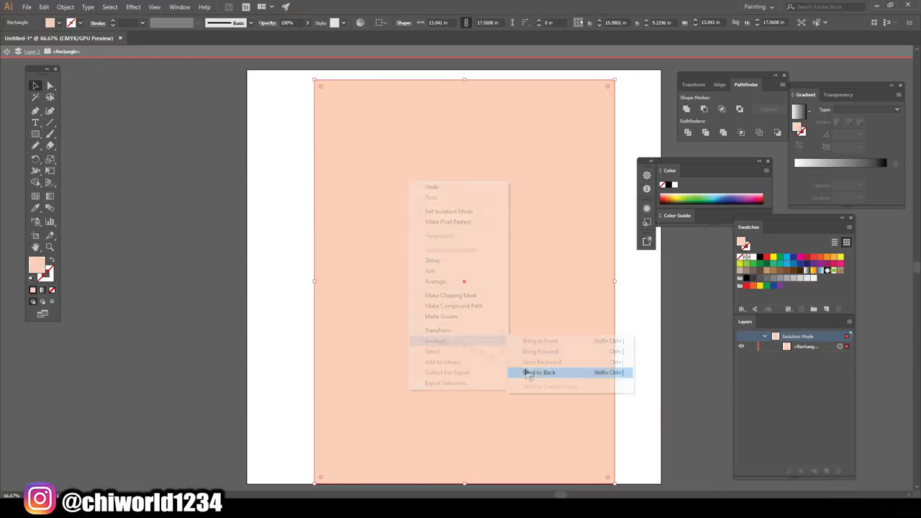
pyautogui.click(539, 373)
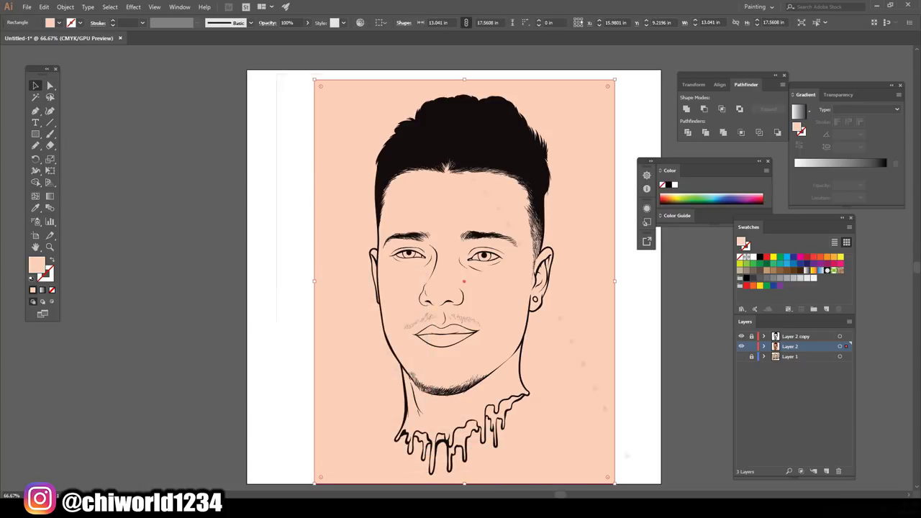
pyautogui.press('Escape')
pyautogui.hotkey('ctrl', 'a')
pyautogui.doubleClick(601, 209)
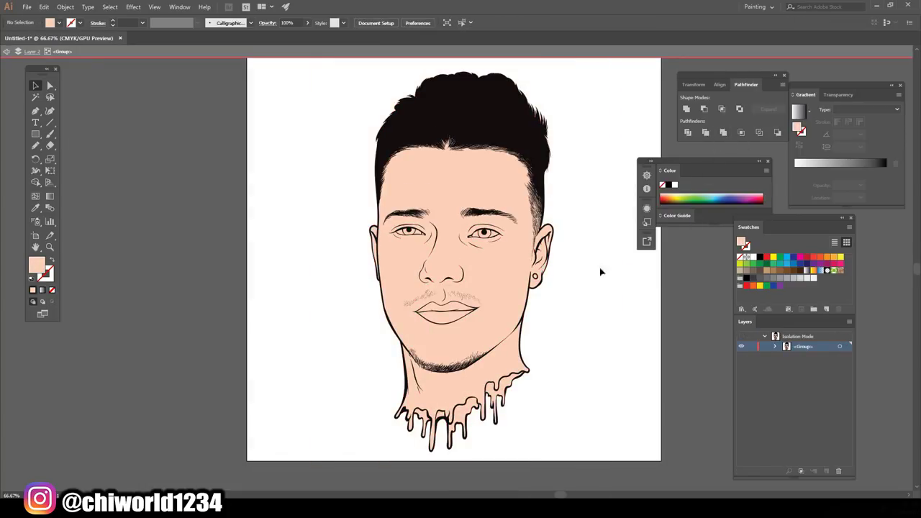
# - Fill the eye whites with white
pyautogui.hotkey('ctrl', '+')
pyautogui.hotkey('ctrl', '+')
pyautogui.hotkey('ctrl', '+')
pyautogui.click(338, 217)
pyautogui.click(806, 270)
# - Give both irises a muted grey-green fill
pyautogui.click(541, 239)
pyautogui.keyDown('shift'); pyautogui.click(538, 225); pyautogui.keyUp('shift')
pyautogui.doubleClick(662, 185)
pyautogui.click(725, 431)
pyautogui.click(611, 403)
pyautogui.click(602, 397)
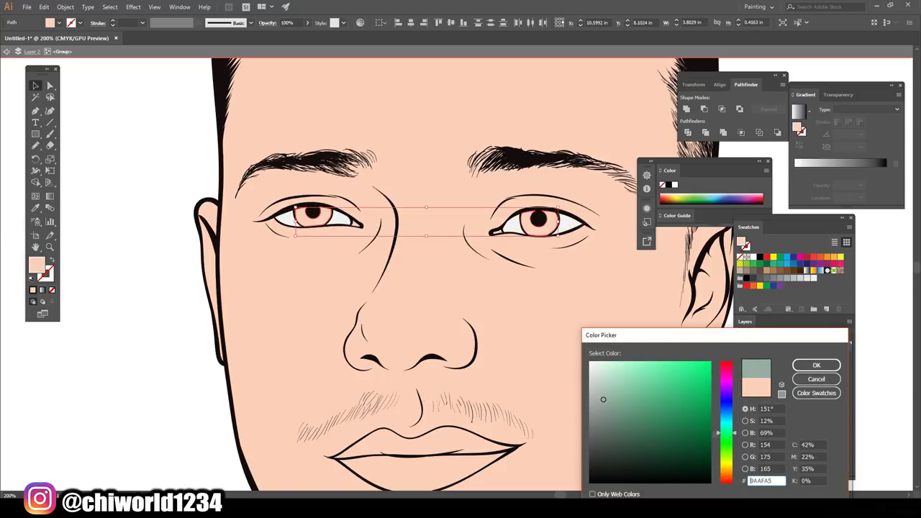
pyautogui.click(816, 365)
# - Fill the lips in pink tones and the neck drips brown 603E38
pyautogui.click(123, 252)
pyautogui.hotkey('ctrl', '+')
pyautogui.hotkey('ctrl', '+')
pyautogui.hotkey('ctrl', '+')
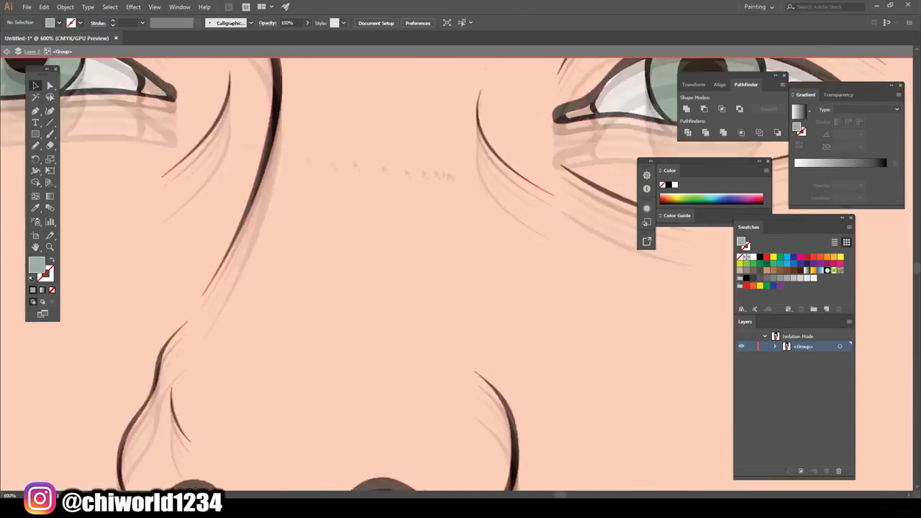
pyautogui.click(514, 143)
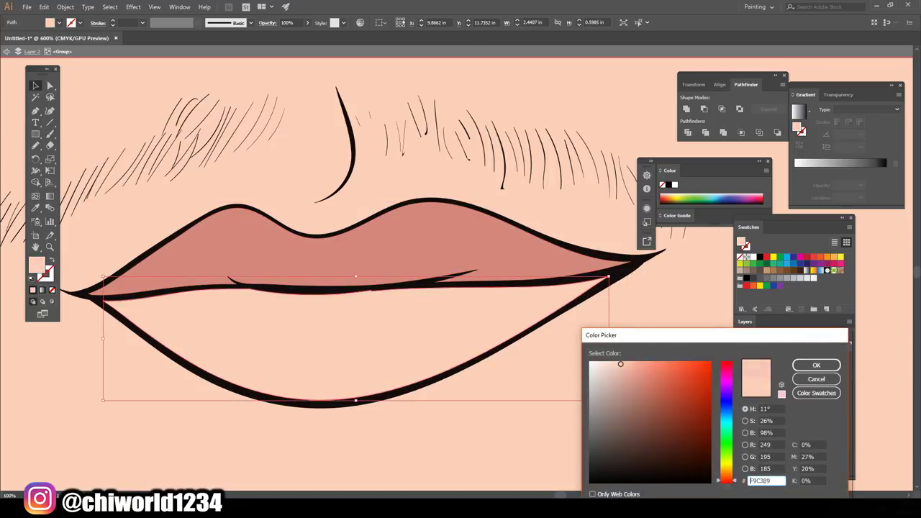
pyautogui.doubleClick(36, 265)
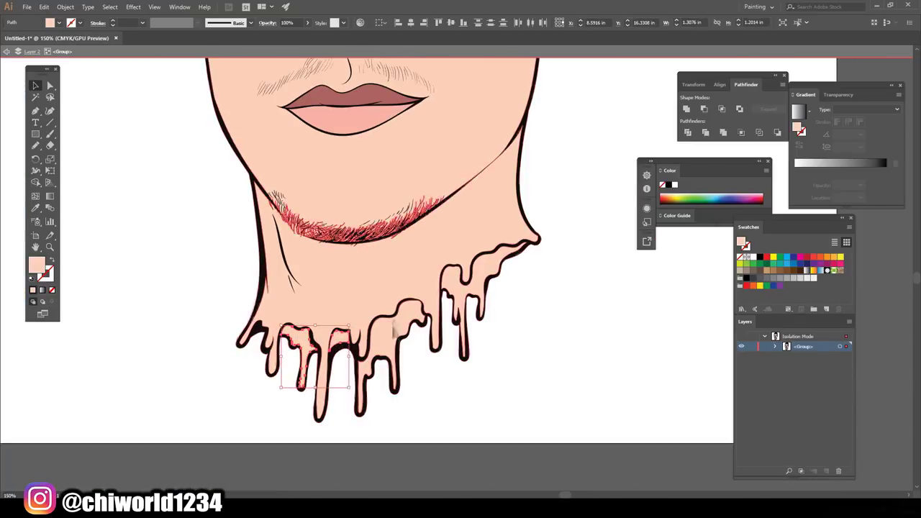
pyautogui.doubleClick(36, 264)
pyautogui.click(640, 437)
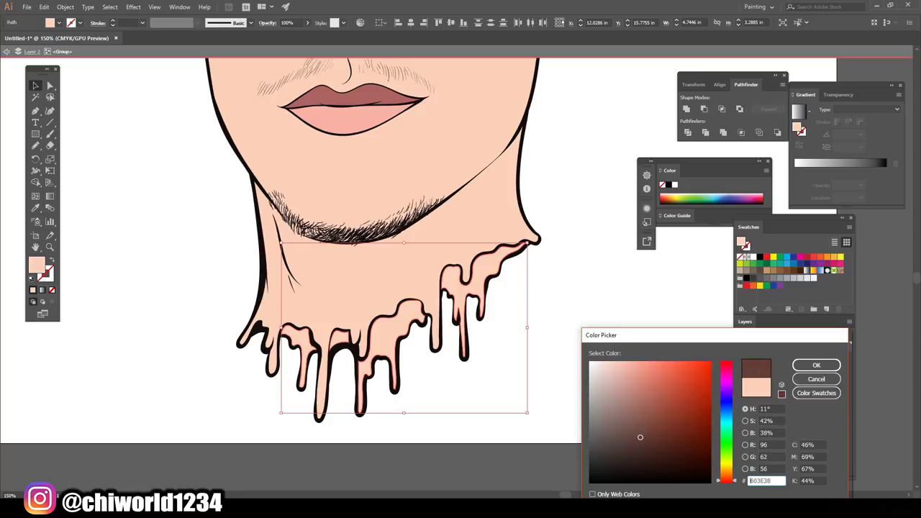
pyautogui.press('Return')
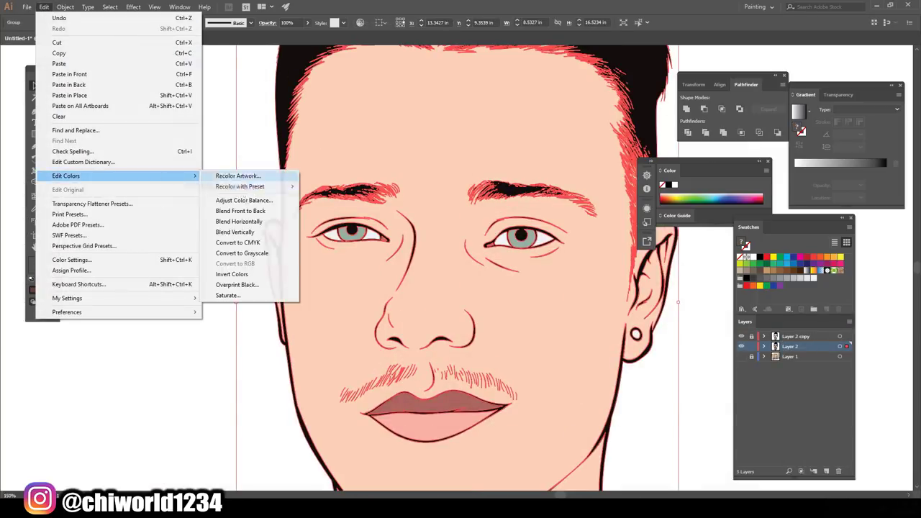
# - Adjust all artwork colours by nudging the cyan and magenta sliders
pyautogui.click(273, 197)
pyautogui.moveTo(728, 297); pyautogui.dragTo(721, 282)
pyautogui.moveTo(728, 325)
pyautogui.mouseDown()
pyautogui.moveTo(718, 326)
pyautogui.moveTo(727, 325)
pyautogui.moveTo(727, 311)
pyautogui.mouseUp()
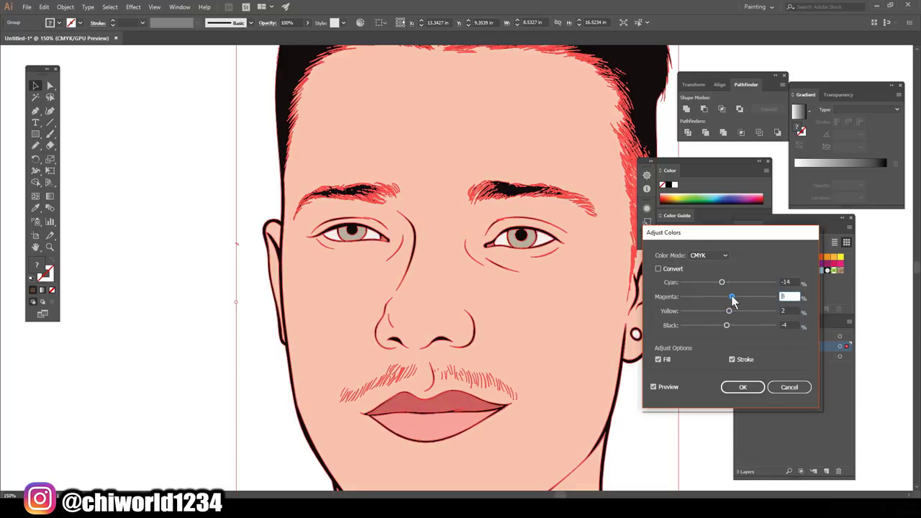
pyautogui.click(742, 387)
pyautogui.scroll(-2, 624, 357)
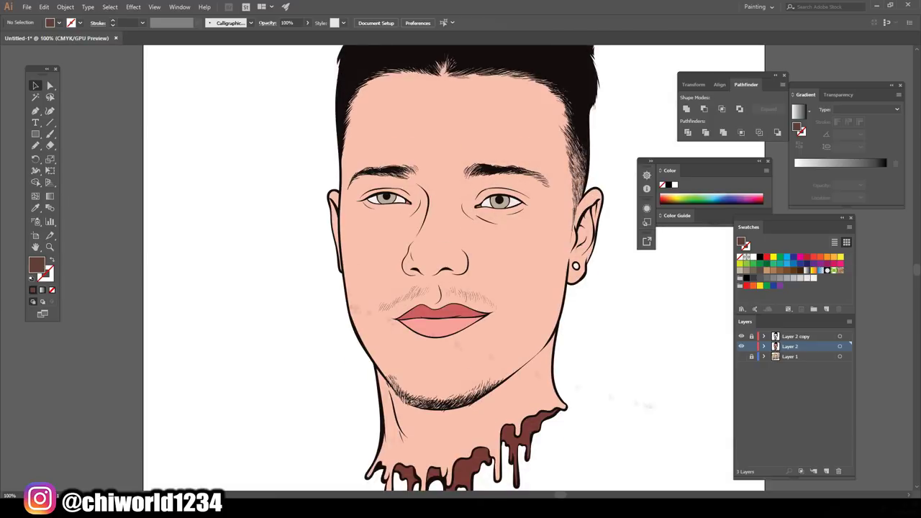
# - Add a new shading layer, sampling the skin and setting the fill to AF8075
pyautogui.hotkey('ctrl', 'l')
pyautogui.press('i')
pyautogui.click(424, 252)
pyautogui.doubleClick(36, 264)
pyautogui.click(629, 398)
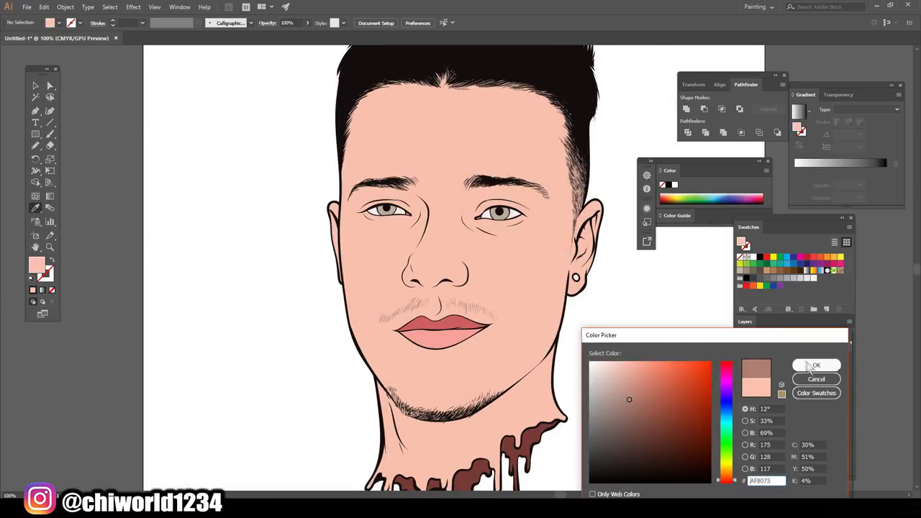
pyautogui.click(816, 364)
pyautogui.hotkey('ctrl', '+')
pyautogui.hotkey('ctrl', '+')
pyautogui.hotkey('ctrl', '+')
pyautogui.press('n')
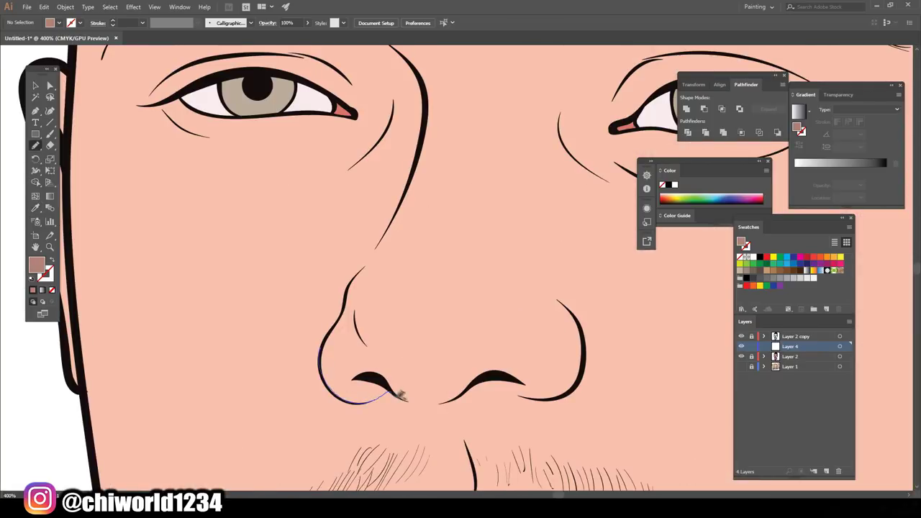
# - Draw shadow shapes down the nose side and under the left eyebrow
pyautogui.moveTo(418, 380); pyautogui.dragTo(360, 318)
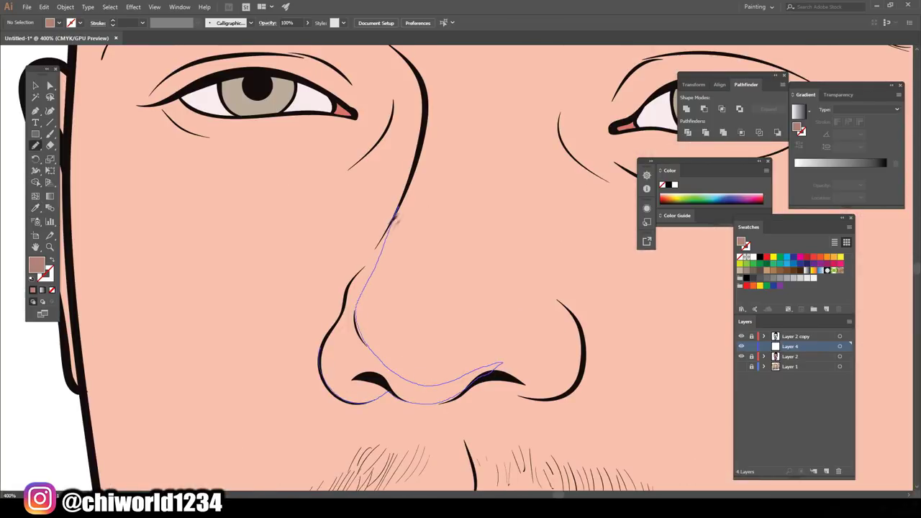
pyautogui.moveTo(337, 363); pyautogui.dragTo(338, 338)
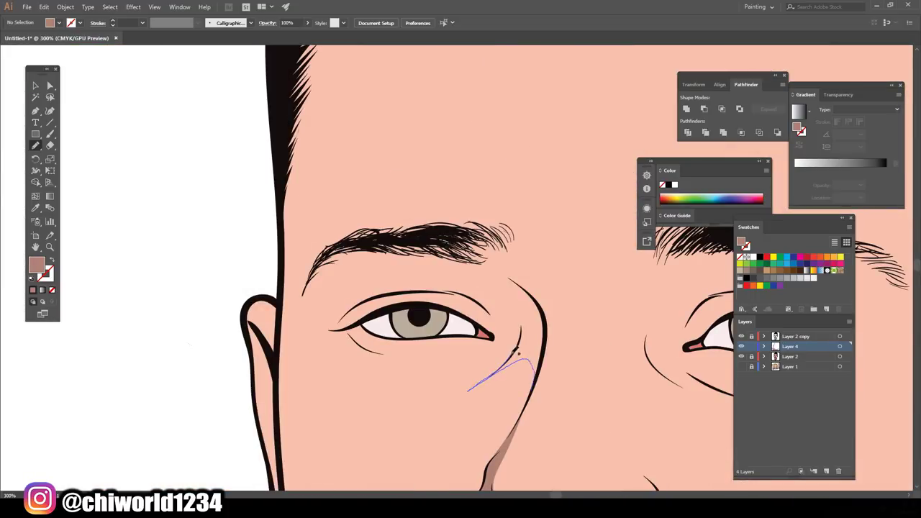
pyautogui.moveTo(471, 291); pyautogui.dragTo(394, 242)
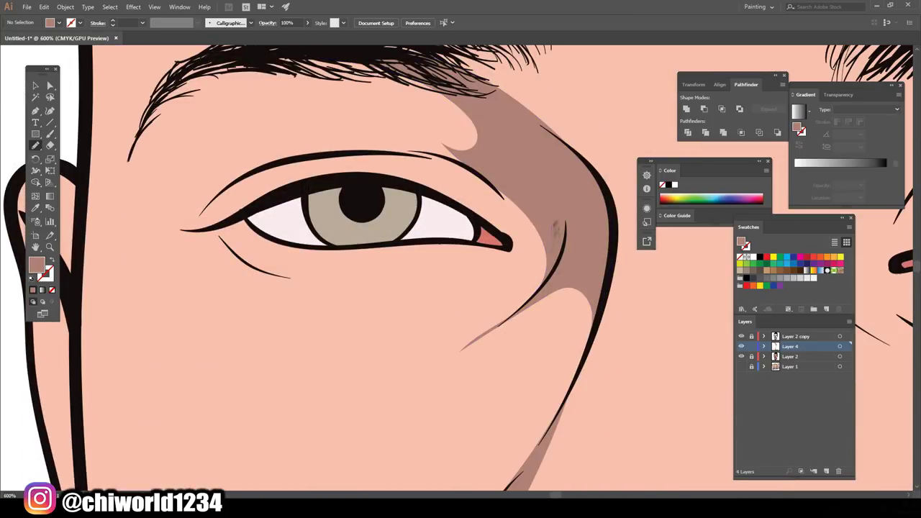
pyautogui.moveTo(551, 228); pyautogui.dragTo(547, 313)
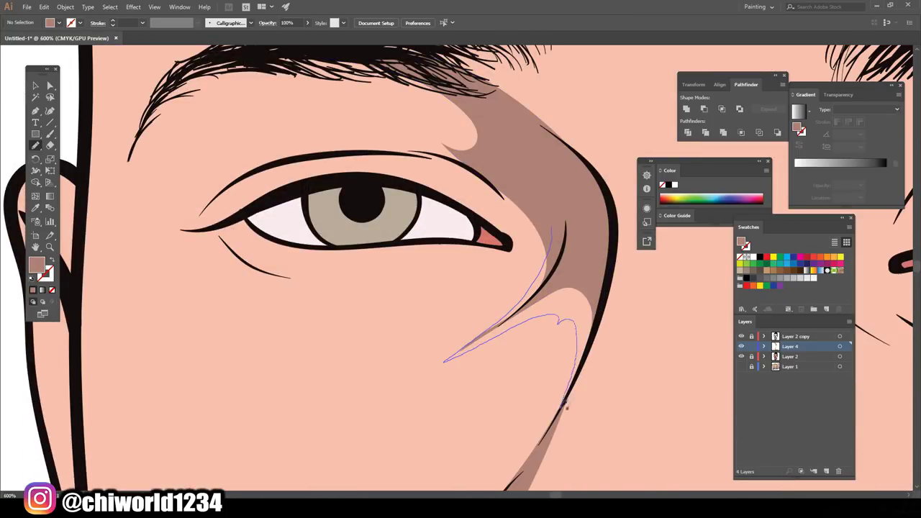
pyautogui.moveTo(443, 361); pyautogui.dragTo(444, 361)
# - Add shadows under the nose and along the left jawline
pyautogui.scroll(3, 443, 361)
pyautogui.moveTo(522, 253); pyautogui.dragTo(403, 301)
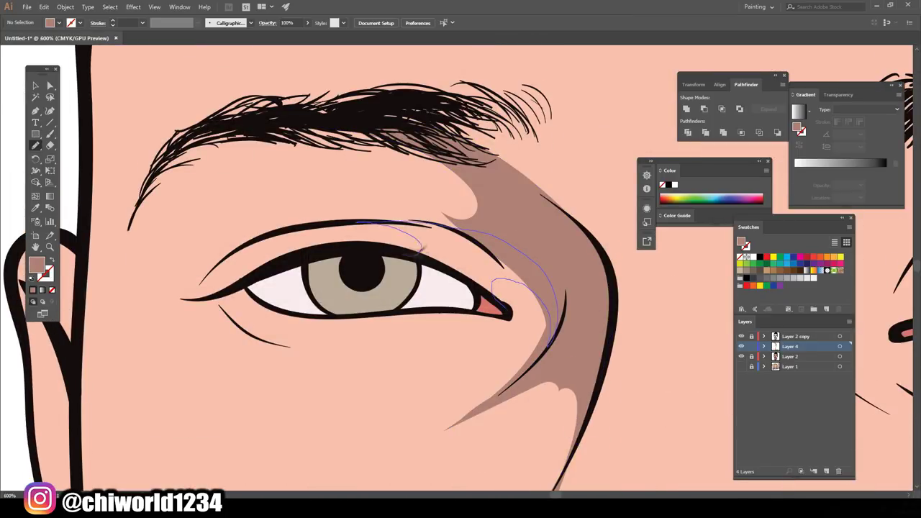
pyautogui.scroll(2, 345, 323)
pyautogui.scroll(-3, 345, 323)
pyautogui.scroll(2, 410, 298)
pyautogui.scroll(-3, 544, 427)
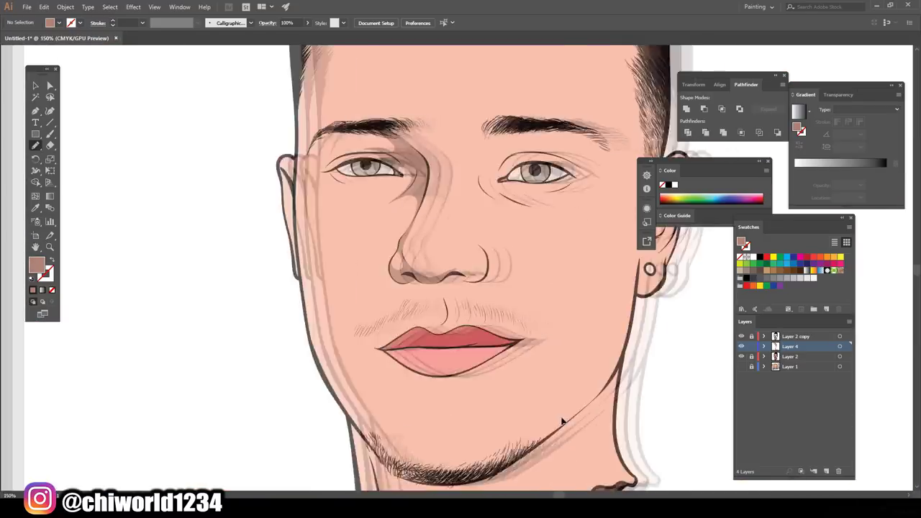
pyautogui.scroll(2, 403, 245)
pyautogui.moveTo(347, 345); pyautogui.dragTo(346, 348)
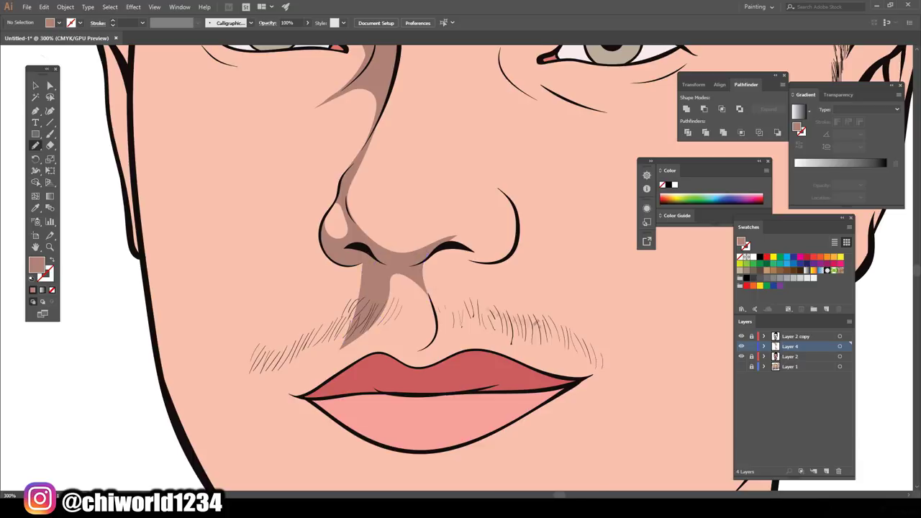
pyautogui.scroll(-3, 607, 315)
pyautogui.scroll(2, 607, 315)
pyautogui.scroll(-3, 602, 317)
pyautogui.moveTo(410, 433); pyautogui.dragTo(321, 343)
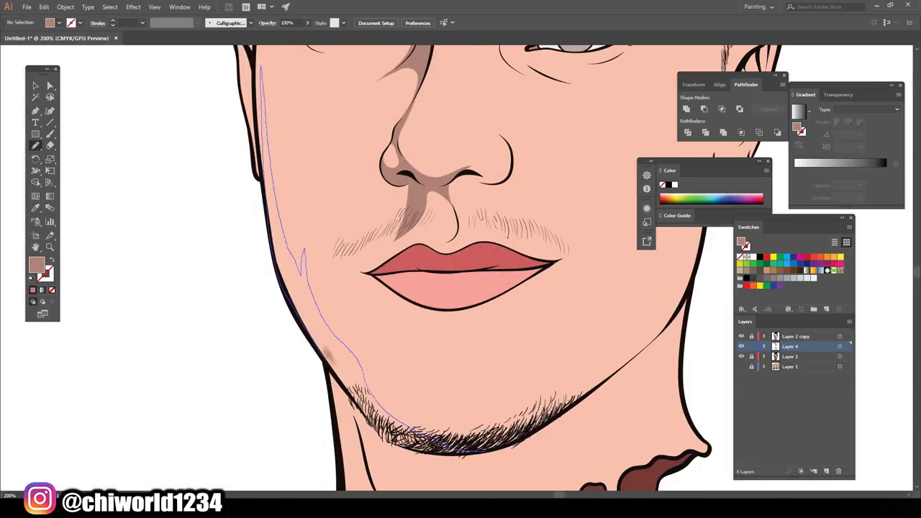
pyautogui.moveTo(303, 252); pyautogui.dragTo(305, 259)
pyautogui.scroll(-3, 502, 368)
pyautogui.scroll(3, 501, 368)
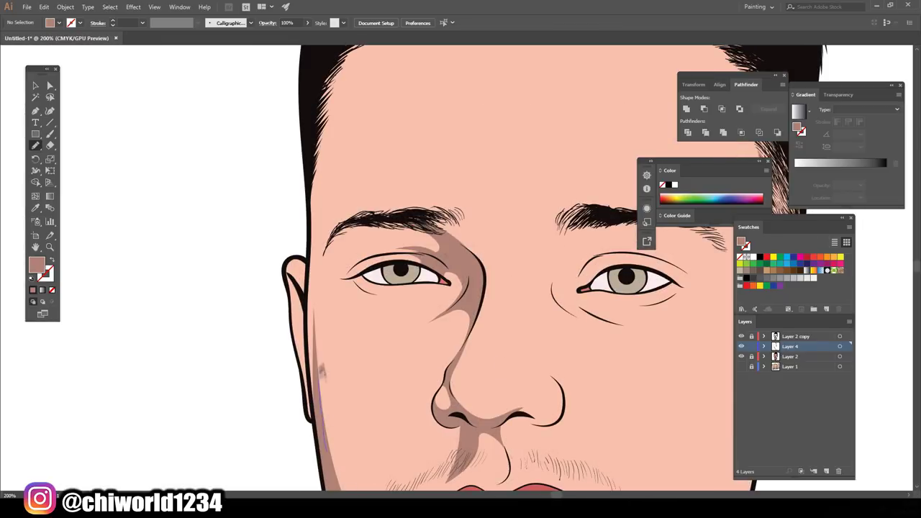
# - Shade the left temple, the eyelid crease and around the right eye socket
pyautogui.moveTo(333, 253)
pyautogui.mouseDown()
pyautogui.moveTo(327, 162)
pyautogui.moveTo(311, 208)
pyautogui.mouseUp()
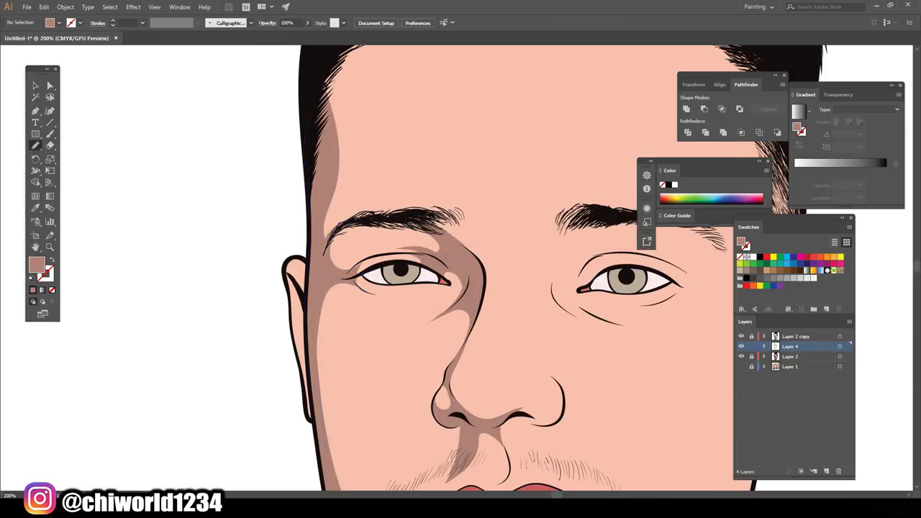
pyautogui.scroll(-2, 410, 248)
pyautogui.scroll(4, 410, 248)
pyautogui.moveTo(439, 219); pyautogui.dragTo(388, 251)
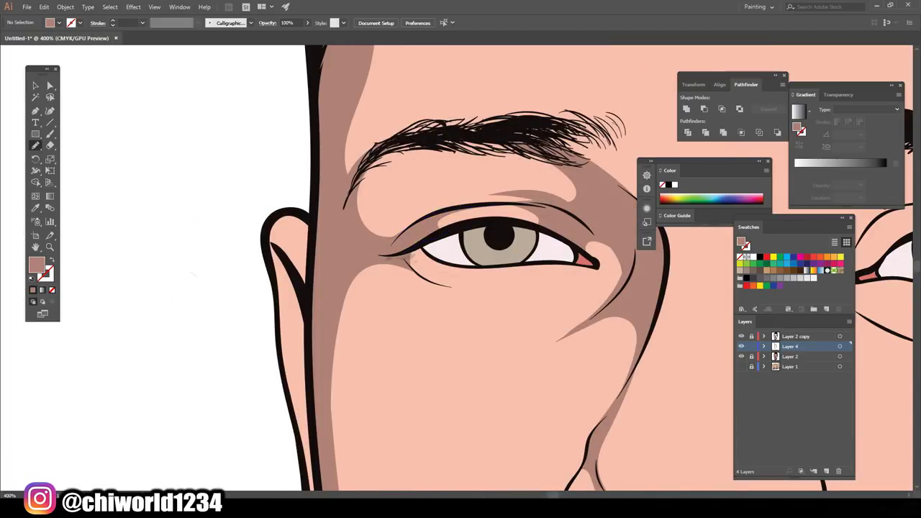
pyautogui.scroll(-2, 496, 245)
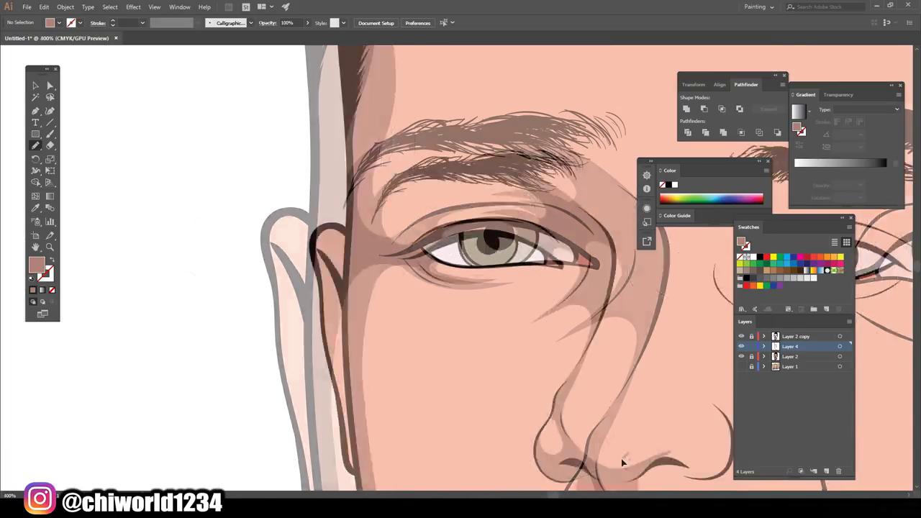
pyautogui.scroll(-2, 460, 288)
pyautogui.scroll(3, 467, 287)
pyautogui.moveTo(407, 251); pyautogui.dragTo(360, 246)
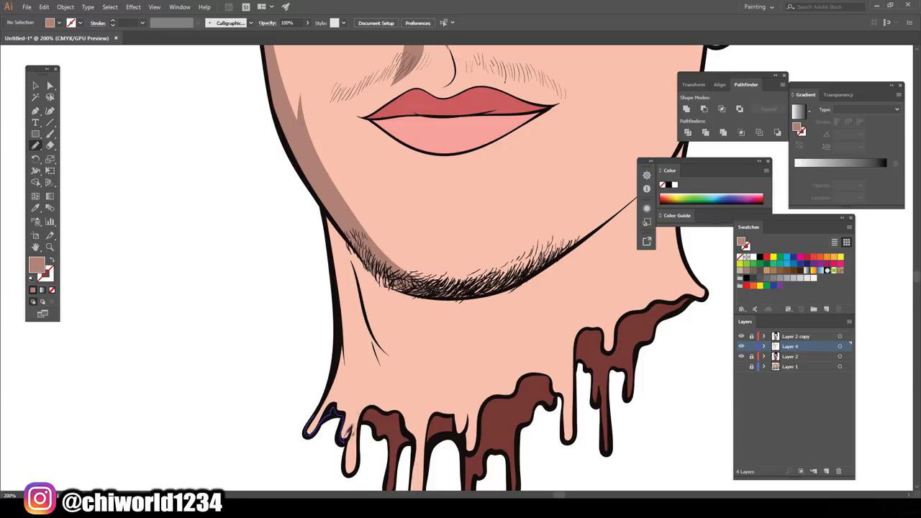
# - Draw shadow shapes on the neck, along the jawline and beneath the eye
pyautogui.moveTo(352, 431); pyautogui.dragTo(343, 246)
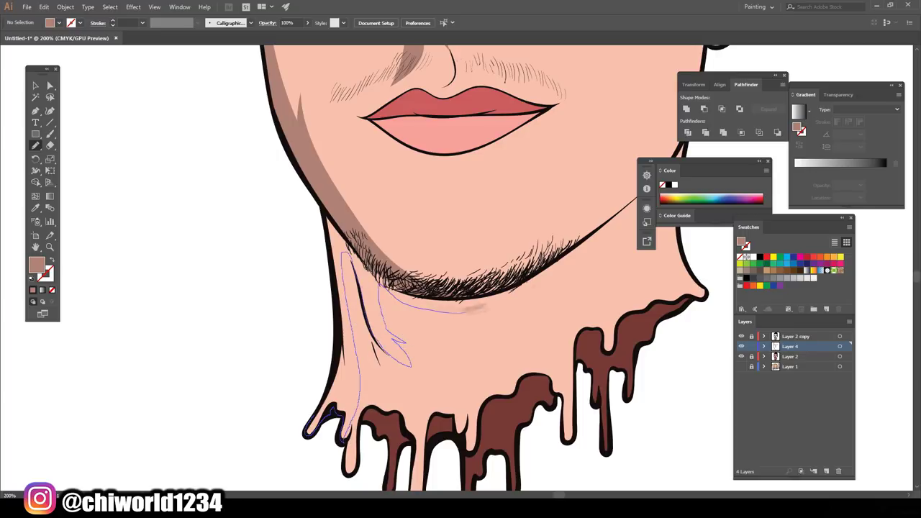
pyautogui.moveTo(407, 341); pyautogui.dragTo(328, 435)
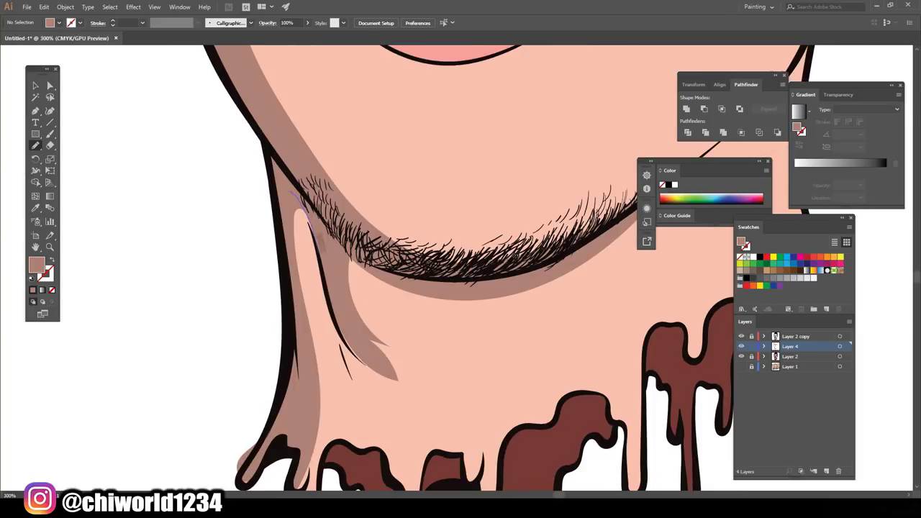
pyautogui.moveTo(320, 241)
pyautogui.mouseDown()
pyautogui.moveTo(360, 381)
pyautogui.moveTo(316, 226)
pyautogui.mouseUp()
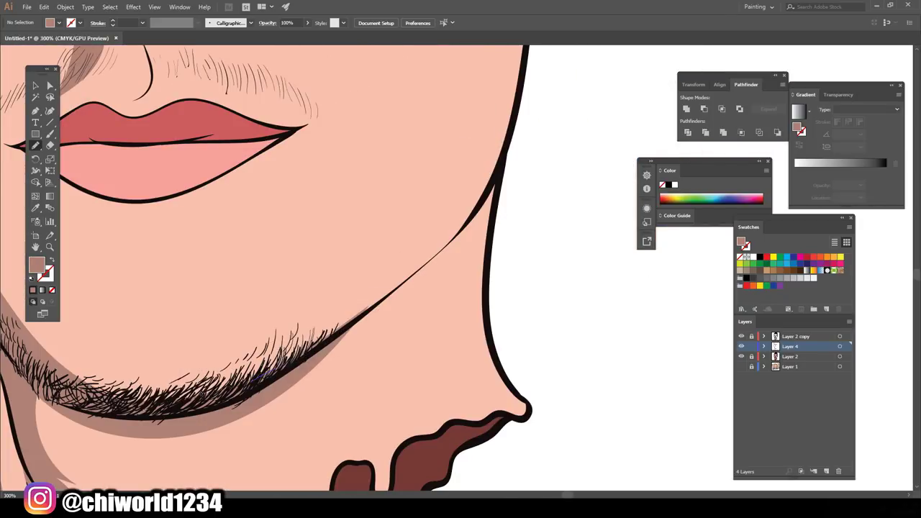
pyautogui.moveTo(337, 328)
pyautogui.mouseDown()
pyautogui.moveTo(453, 238)
pyautogui.moveTo(503, 159)
pyautogui.mouseUp()
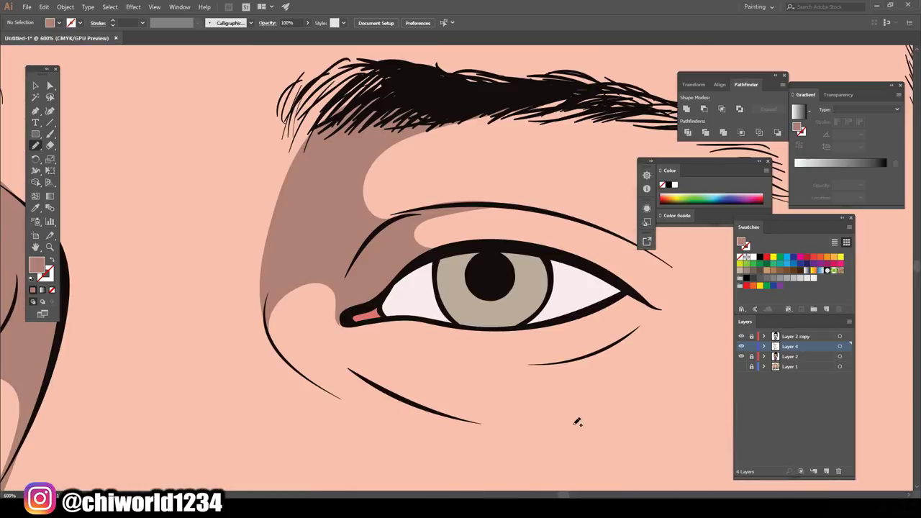
pyautogui.moveTo(635, 332); pyautogui.dragTo(636, 330)
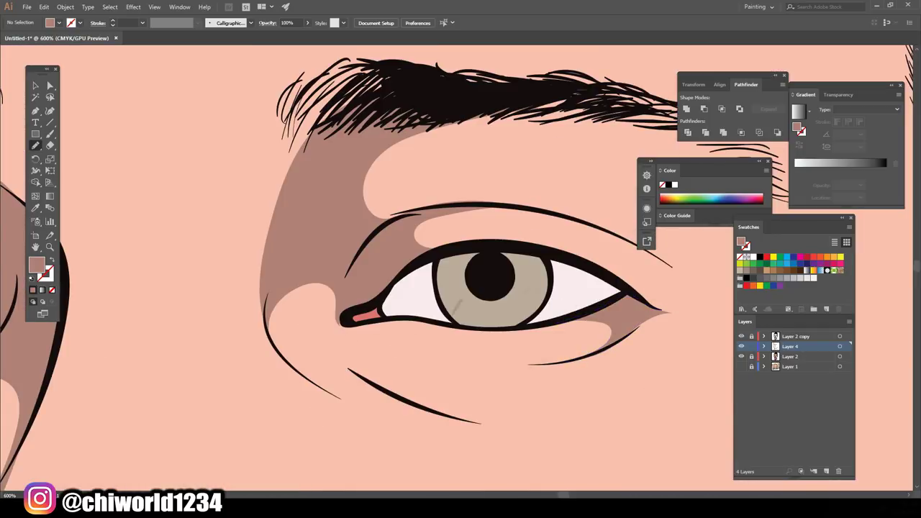
pyautogui.moveTo(329, 338)
pyautogui.mouseDown()
pyautogui.moveTo(425, 391)
pyautogui.moveTo(403, 360)
pyautogui.mouseUp()
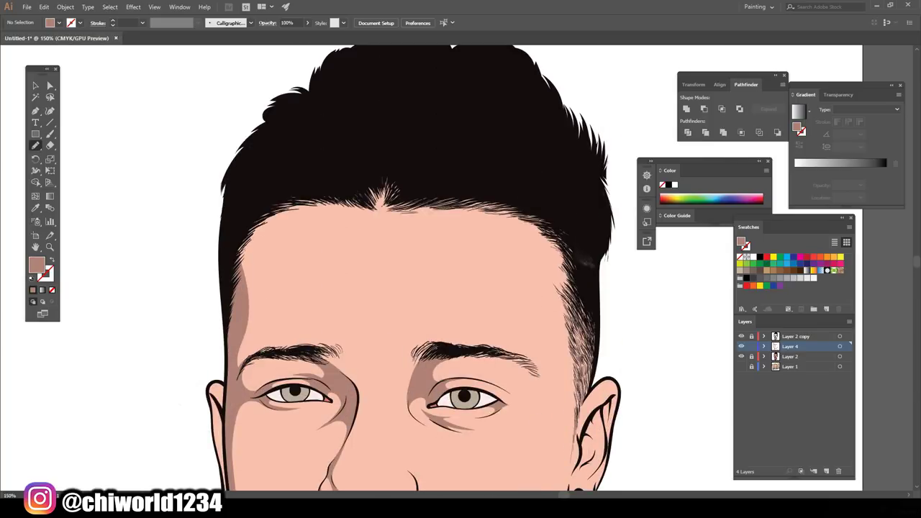
# - Add hairline strands and shade the inside, fold and rims of the ear
pyautogui.moveTo(376, 180); pyautogui.dragTo(380, 159)
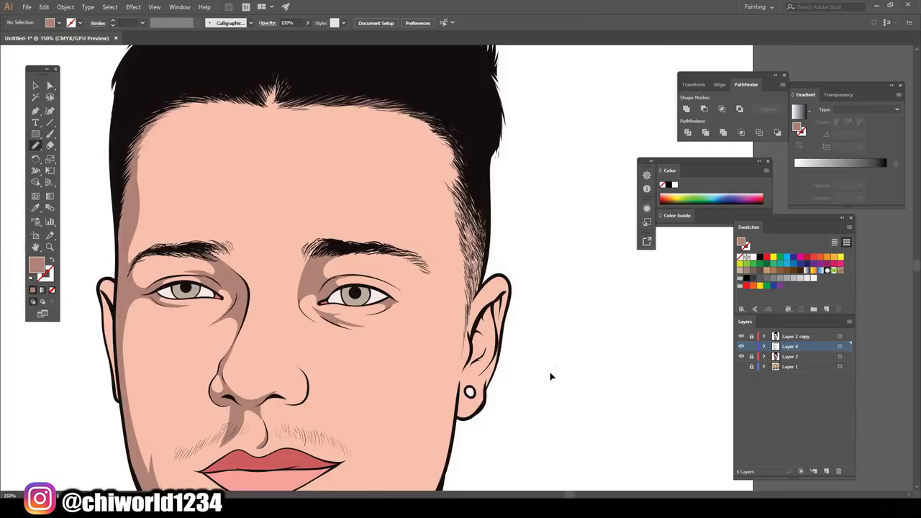
pyautogui.hotkey('ctrl', '+')
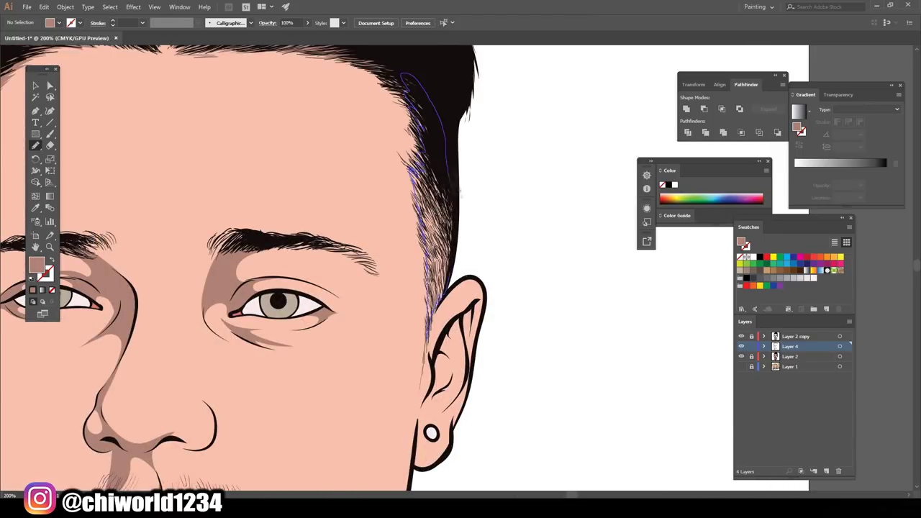
pyautogui.moveTo(415, 176); pyautogui.dragTo(427, 150)
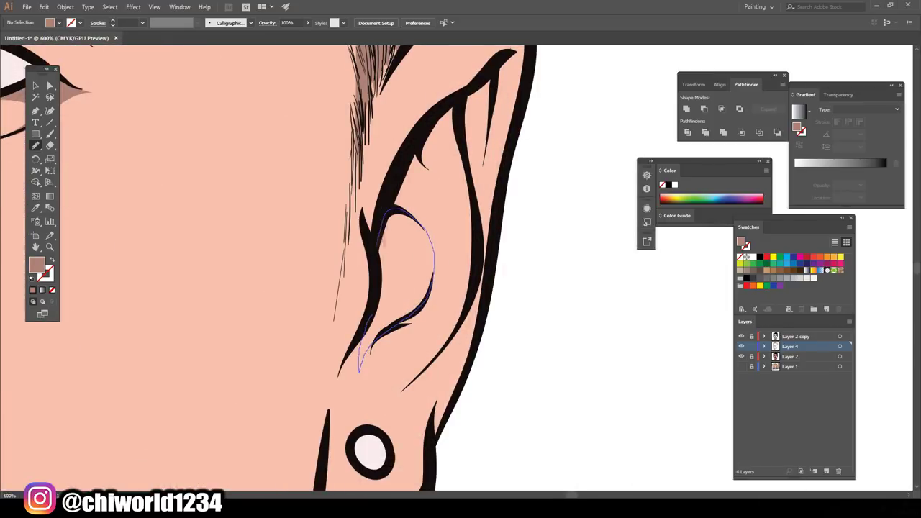
pyautogui.moveTo(422, 308); pyautogui.dragTo(424, 238)
pyautogui.moveTo(437, 175); pyautogui.dragTo(421, 129)
pyautogui.moveTo(474, 245); pyautogui.dragTo(478, 86)
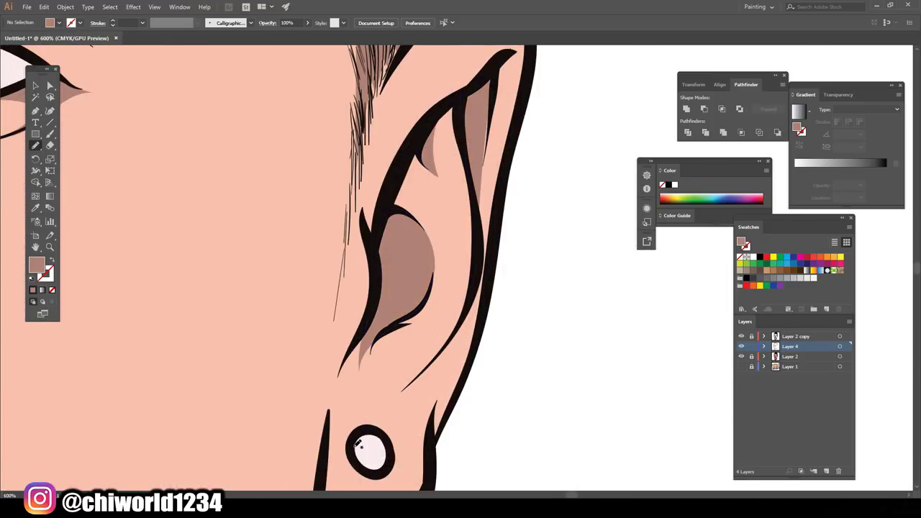
pyautogui.moveTo(475, 248); pyautogui.dragTo(442, 324)
pyautogui.moveTo(503, 216); pyautogui.dragTo(457, 295)
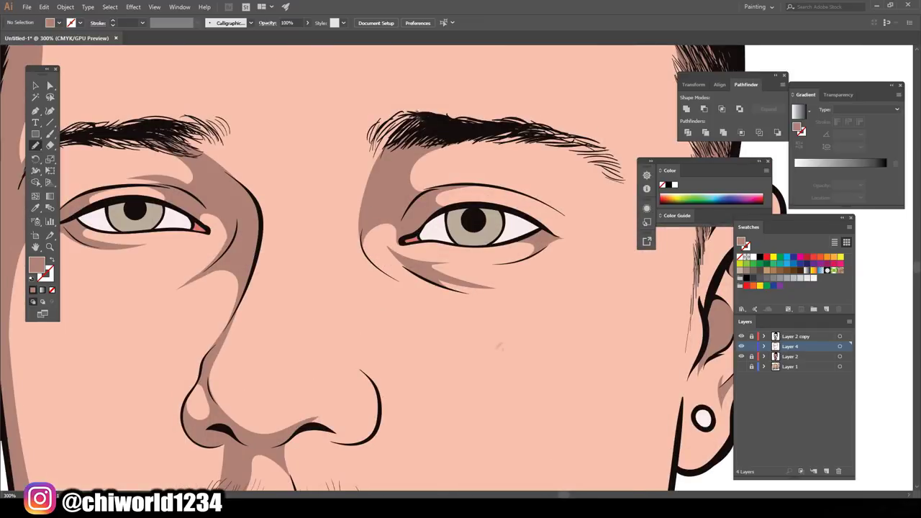
pyautogui.moveTo(353, 280); pyautogui.dragTo(403, 123)
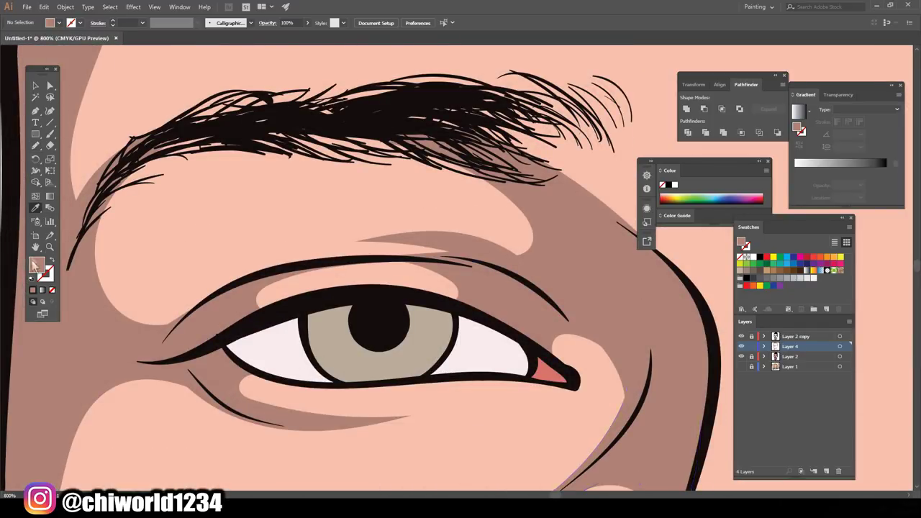
# - Draw a light purple-grey shadow shape along the top of the eye white
pyautogui.doubleClick(35, 264)
pyautogui.click(822, 364)
pyautogui.press('n')
pyautogui.moveTo(456, 311); pyautogui.dragTo(534, 345)
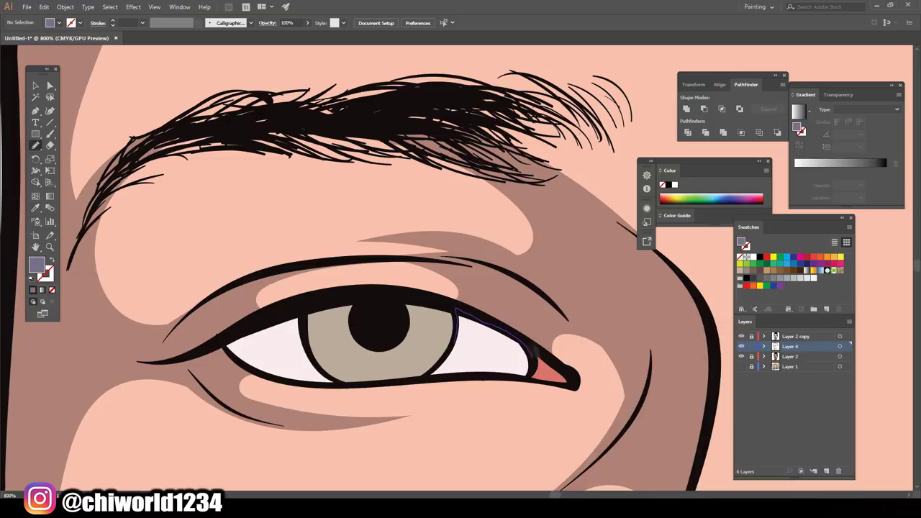
pyautogui.moveTo(465, 346); pyautogui.dragTo(457, 311)
pyautogui.hotkey('ctrl', 'z')
pyautogui.moveTo(532, 368); pyautogui.dragTo(456, 311)
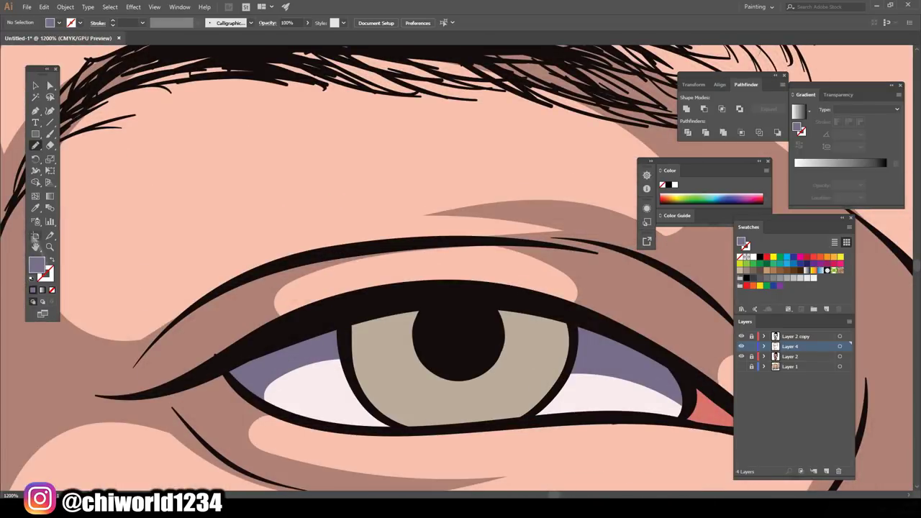
# - Sample the iris, darken it to teal, and draw strands around the pupil
pyautogui.press('i')
pyautogui.click(403, 376)
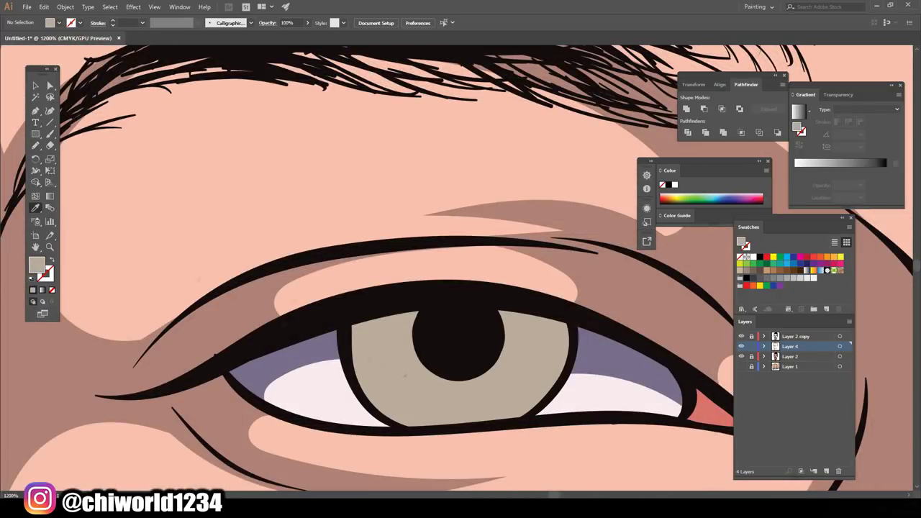
pyautogui.doubleClick(36, 264)
pyautogui.moveTo(726, 471); pyautogui.dragTo(727, 426)
pyautogui.click(614, 432)
pyautogui.click(806, 365)
pyautogui.press('n')
pyautogui.moveTo(430, 301)
pyautogui.mouseDown()
pyautogui.moveTo(517, 336)
pyautogui.moveTo(435, 304)
pyautogui.mouseUp()
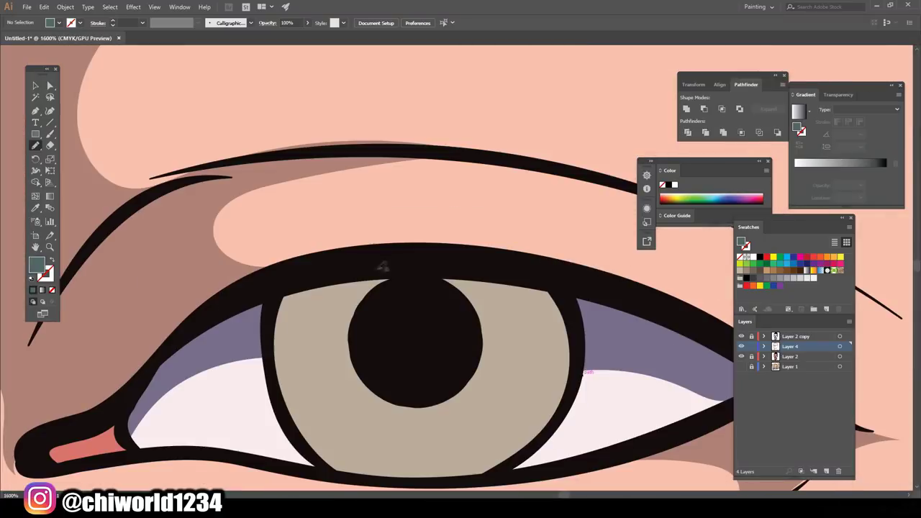
pyautogui.moveTo(356, 281); pyautogui.dragTo(463, 277)
pyautogui.moveTo(538, 276)
pyautogui.mouseDown()
pyautogui.moveTo(533, 394)
pyautogui.moveTo(324, 434)
pyautogui.moveTo(293, 301)
pyautogui.mouseUp()
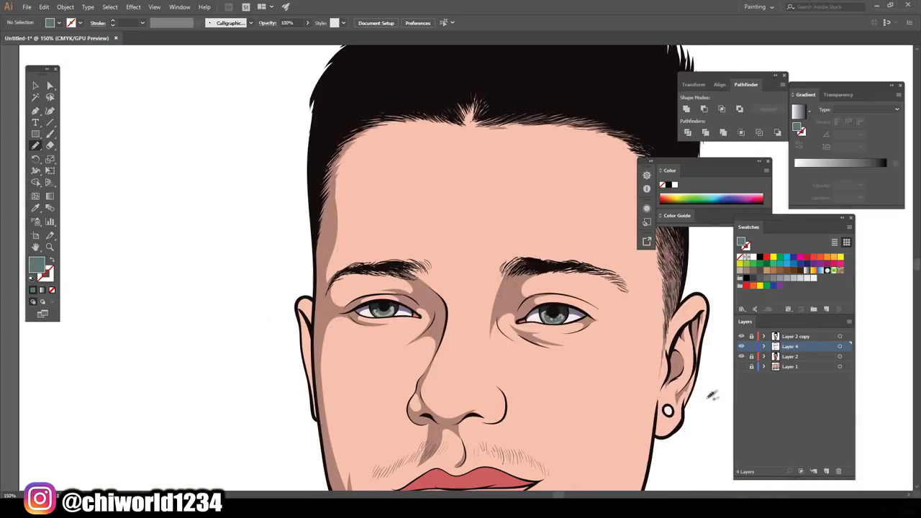
# - Create Layer 5 above Layer 4 in the Layers panel
pyautogui.click(825, 470)
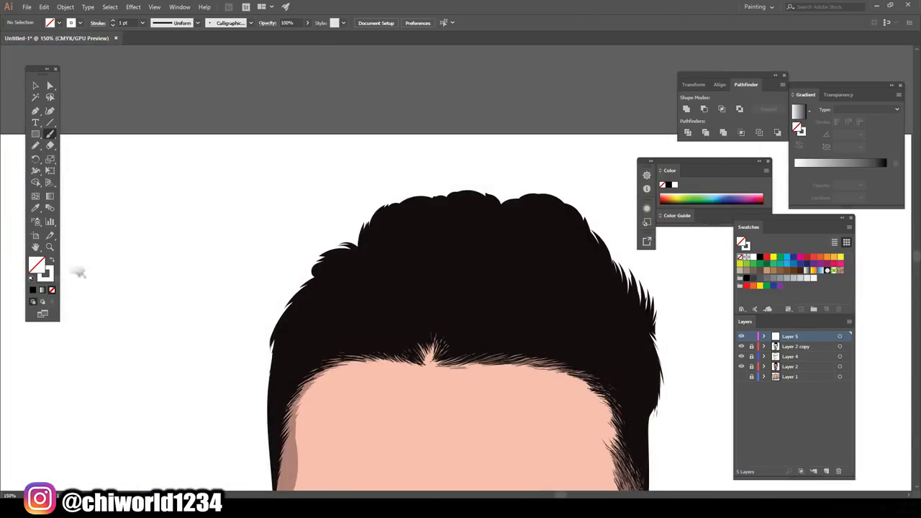
# - Set a peach fill with no outline for the hair highlights
pyautogui.doubleClick(37, 264)
pyautogui.click(644, 359)
pyautogui.click(804, 364)
pyautogui.press('n')
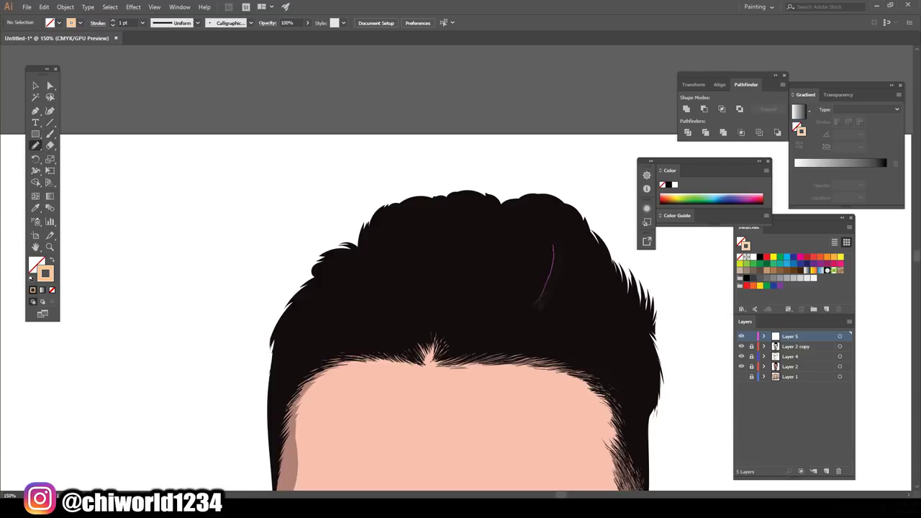
pyautogui.moveTo(538, 305); pyautogui.dragTo(471, 338)
pyautogui.hotkey('ctrl', 'z')
pyautogui.hotkey('shift', 'x')
# - On a new layer, draw two closed peach strands down the hair
pyautogui.click(826, 469)
pyautogui.moveTo(543, 228)
pyautogui.mouseDown()
pyautogui.moveTo(508, 321)
pyautogui.moveTo(525, 253)
pyautogui.mouseUp()
pyautogui.moveTo(527, 207); pyautogui.dragTo(529, 208)
pyautogui.hotkey('ctrl', '+')
pyautogui.hotkey('ctrl', '+')
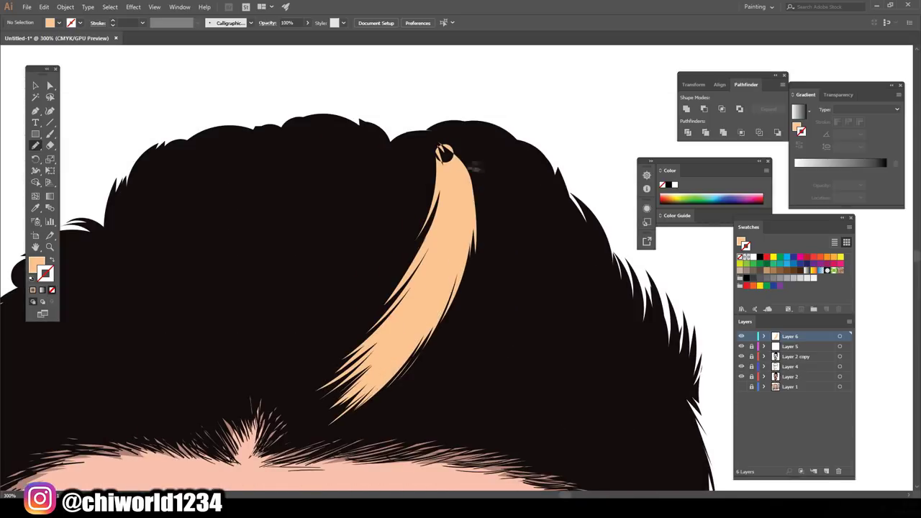
pyautogui.moveTo(445, 153); pyautogui.dragTo(440, 159)
pyautogui.moveTo(508, 320); pyautogui.dragTo(523, 234)
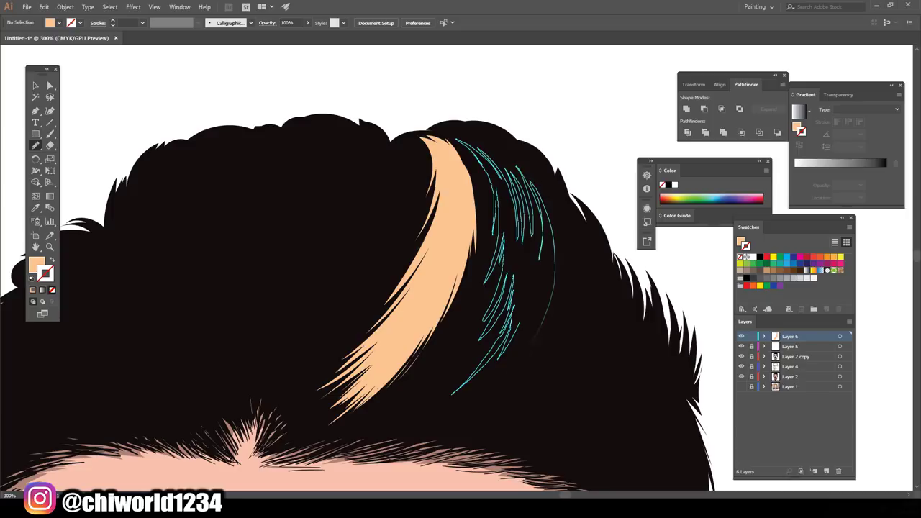
pyautogui.moveTo(523, 233); pyautogui.dragTo(496, 374)
# - Zoom out and switch to the Paintbrush with peach as the stroke colour
pyautogui.hotkey('ctrl', '-')
pyautogui.press('b')
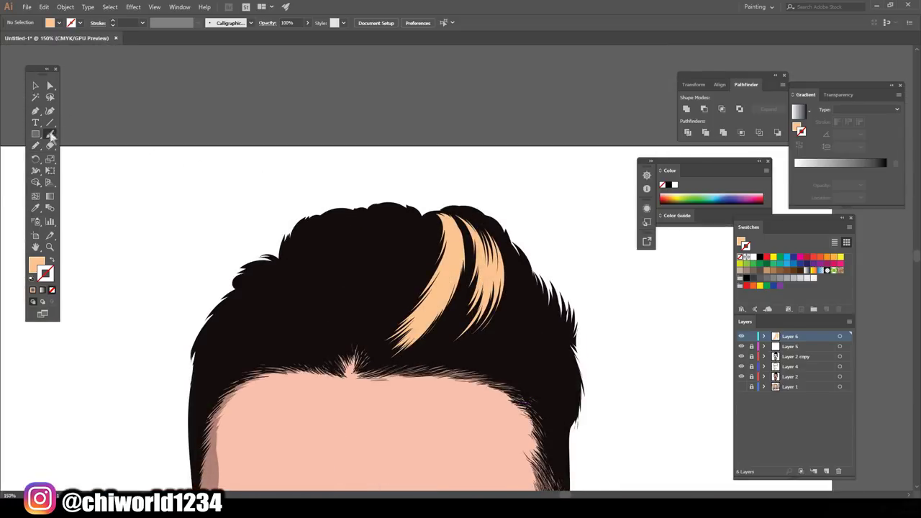
pyautogui.hotkey('shift', 'x')
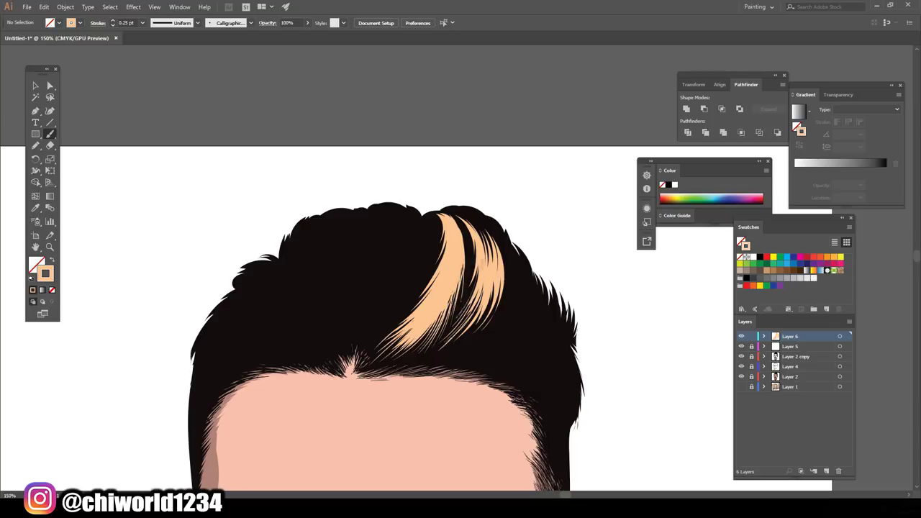
pyautogui.hotkey('ctrl', '+')
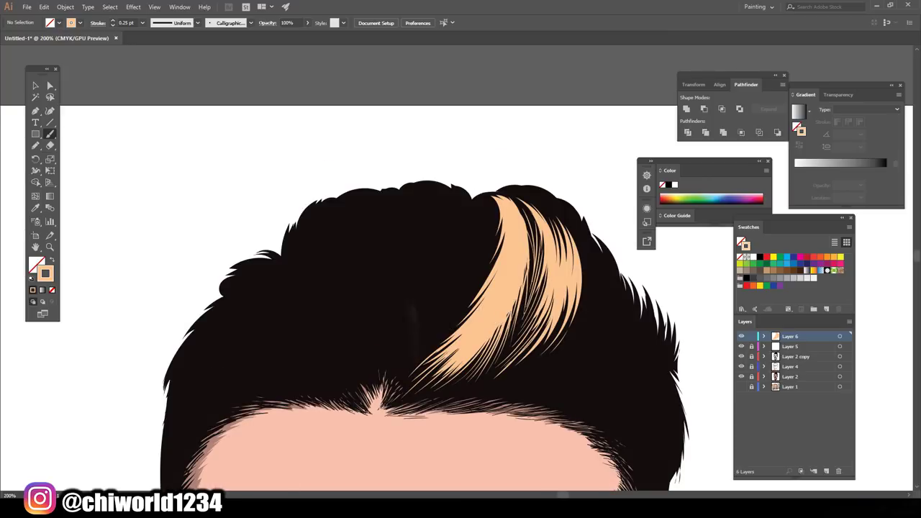
# - Brush thin peach strokes beside the streak, then undo them
pyautogui.moveTo(412, 361); pyautogui.dragTo(447, 276)
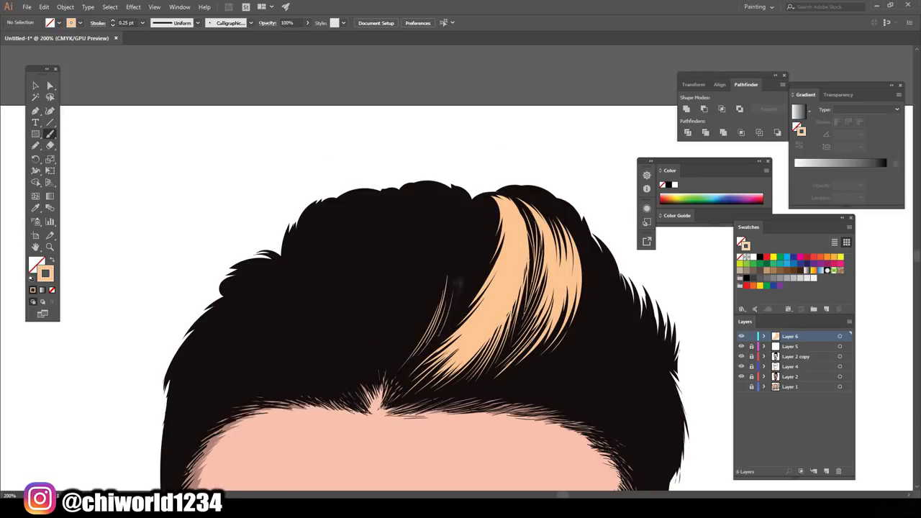
pyautogui.moveTo(437, 336); pyautogui.dragTo(464, 253)
pyautogui.moveTo(454, 324); pyautogui.dragTo(472, 231)
pyautogui.moveTo(476, 304); pyautogui.dragTo(466, 226)
pyautogui.moveTo(486, 280); pyautogui.dragTo(466, 210)
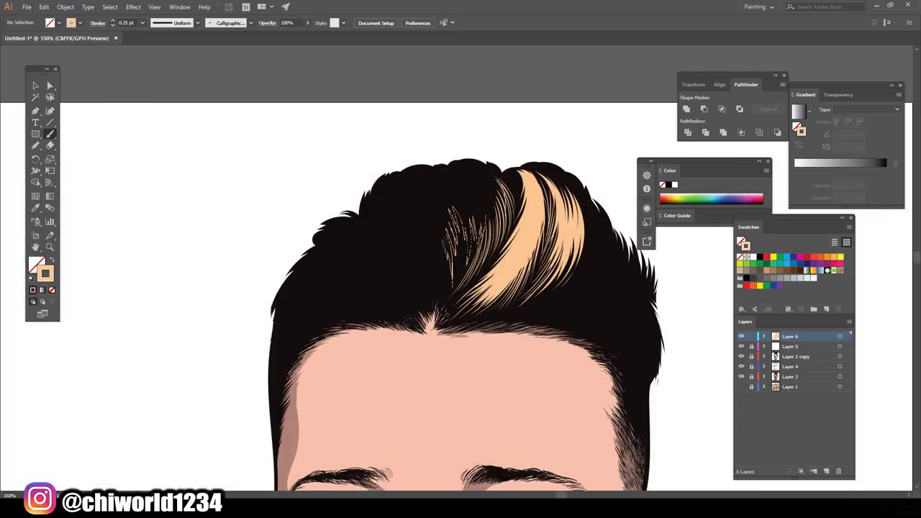
pyautogui.hotkey('ctrl', 'z')
pyautogui.hotkey('ctrl', 'z')
pyautogui.hotkey('ctrl', 'z')
pyautogui.hotkey('ctrl', 'z')
pyautogui.hotkey('ctrl', 'z')
# - Return to the Pencil with peach fill and start a strand near the hair top
pyautogui.hotkey('shift', 'x')
pyautogui.hotkey('shift', 'x')
pyautogui.hotkey('shift', 'x')
pyautogui.press('n')
pyautogui.moveTo(496, 215)
pyautogui.mouseDown()
pyautogui.moveTo(421, 295)
pyautogui.moveTo(384, 273)
pyautogui.mouseUp()
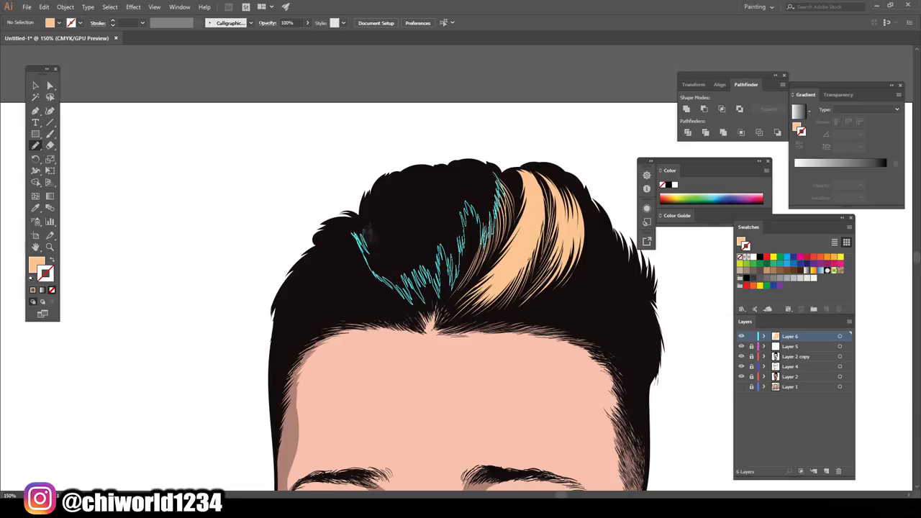
pyautogui.hotkey('ctrl', 'z')
pyautogui.moveTo(504, 172)
pyautogui.mouseDown()
pyautogui.moveTo(498, 216)
pyautogui.moveTo(451, 284)
pyautogui.moveTo(434, 263)
pyautogui.moveTo(432, 216)
pyautogui.moveTo(489, 176)
pyautogui.moveTo(477, 159)
pyautogui.mouseUp()
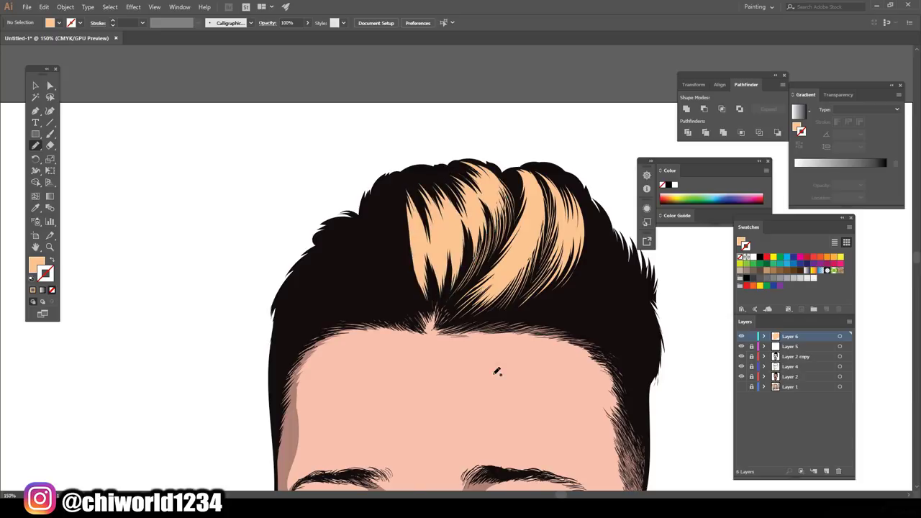
# - Draw several closed peach strands rising from the parting across the crown
pyautogui.hotkey('ctrl', '+')
pyautogui.moveTo(414, 315)
pyautogui.mouseDown()
pyautogui.moveTo(370, 218)
pyautogui.moveTo(343, 189)
pyautogui.moveTo(388, 302)
pyautogui.moveTo(417, 325)
pyautogui.mouseUp()
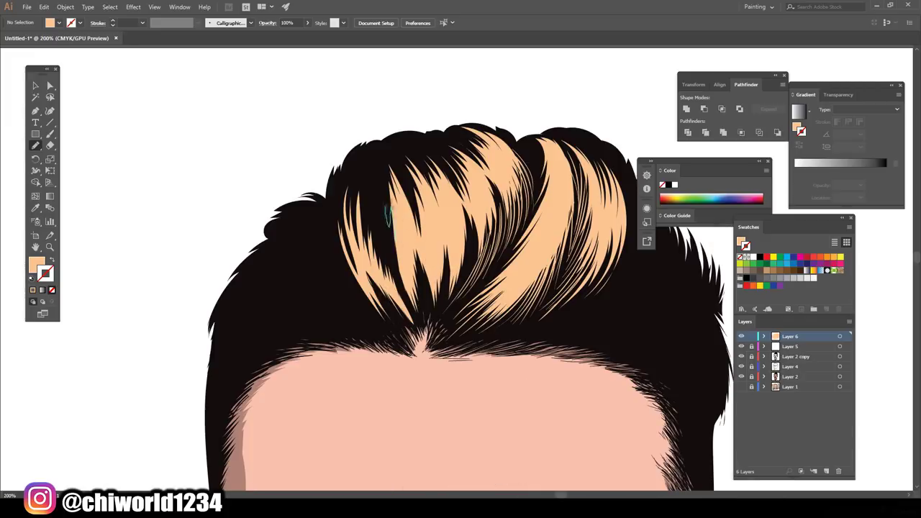
pyautogui.moveTo(387, 214)
pyautogui.mouseDown()
pyautogui.moveTo(388, 244)
pyautogui.moveTo(406, 277)
pyautogui.mouseUp()
pyautogui.moveTo(497, 187)
pyautogui.mouseDown()
pyautogui.moveTo(325, 244)
pyautogui.moveTo(359, 234)
pyautogui.mouseUp()
pyautogui.moveTo(368, 203); pyautogui.dragTo(339, 206)
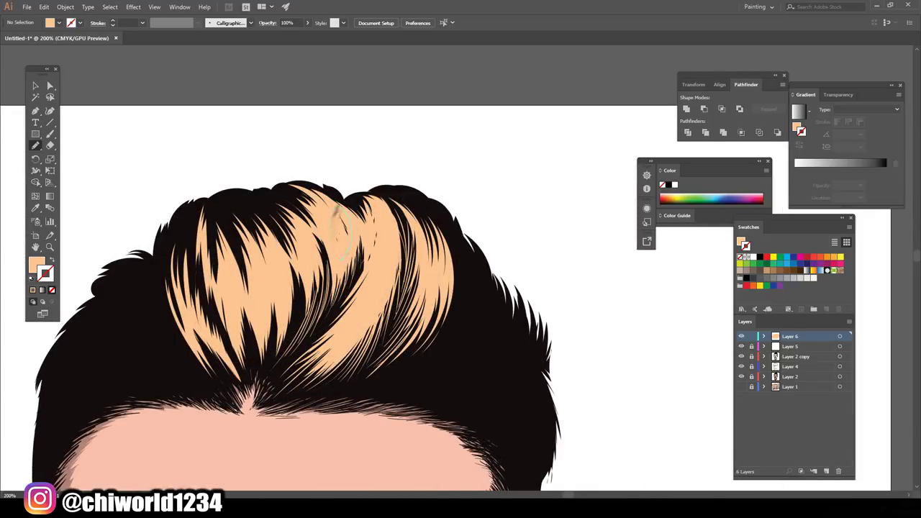
pyautogui.scroll(-2, 363, 245)
pyautogui.scroll(1, 360, 264)
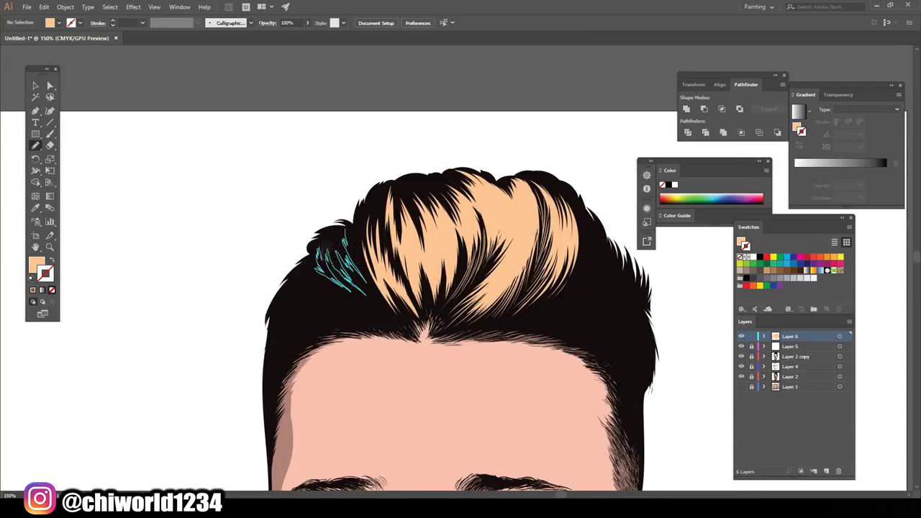
pyautogui.scroll(2, 333, 215)
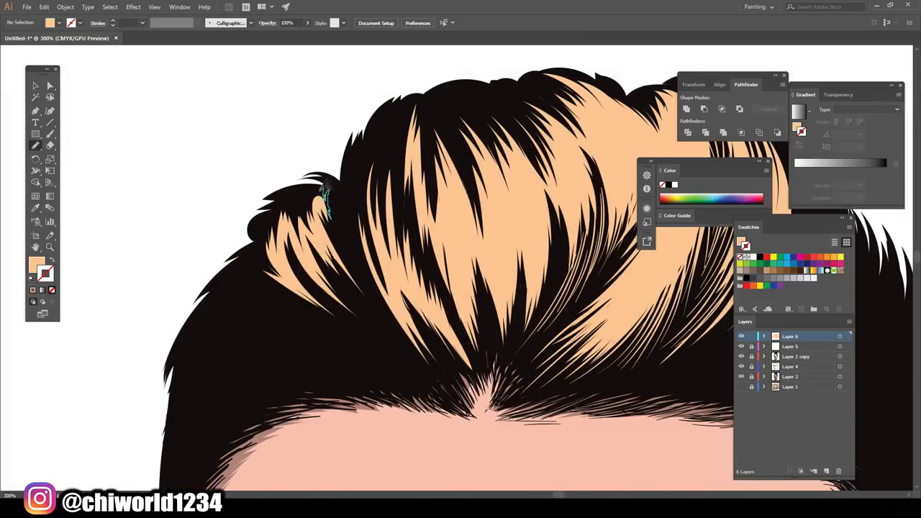
pyautogui.scroll(-3, 321, 205)
pyautogui.scroll(2, 538, 321)
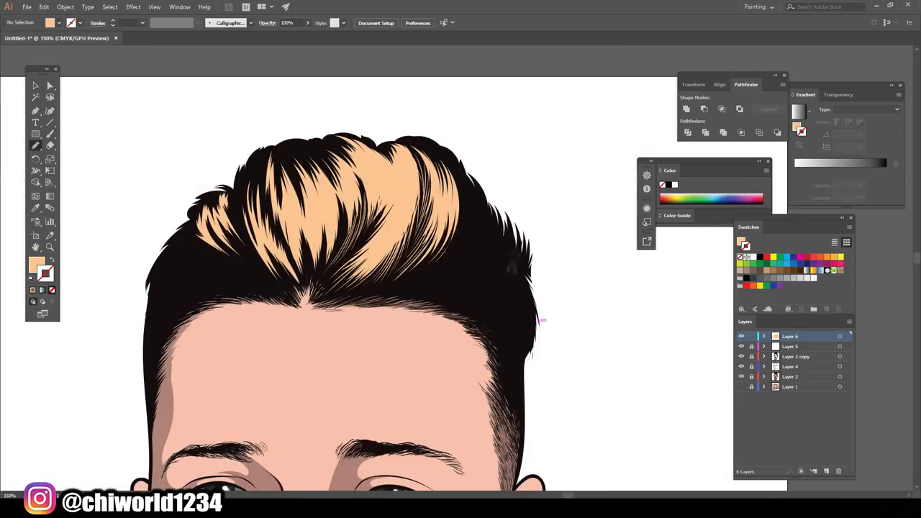
# - Draw dark strands over the right side of the peach hair
pyautogui.moveTo(496, 249); pyautogui.dragTo(402, 285)
pyautogui.moveTo(477, 209); pyautogui.dragTo(431, 273)
pyautogui.moveTo(459, 177); pyautogui.dragTo(478, 239)
pyautogui.moveTo(486, 221); pyautogui.dragTo(489, 240)
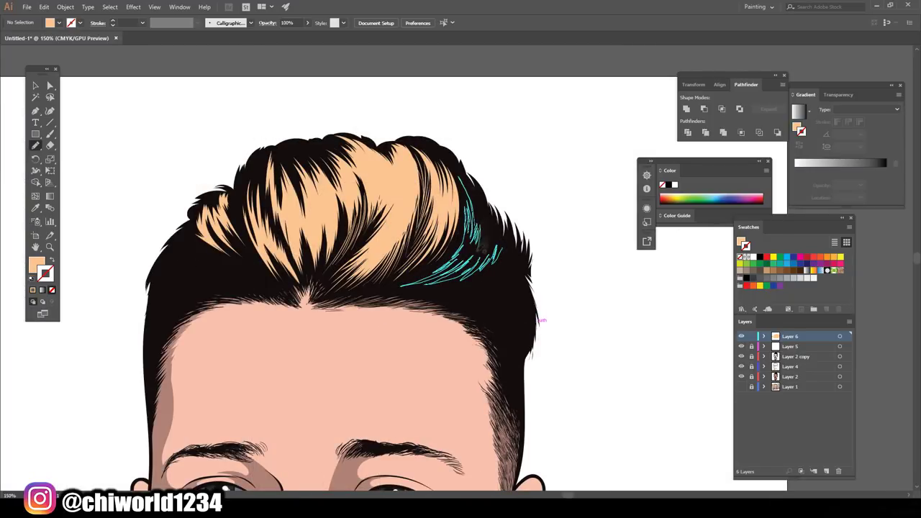
pyautogui.scroll(-2, 405, 407)
pyautogui.scroll(2, 384, 385)
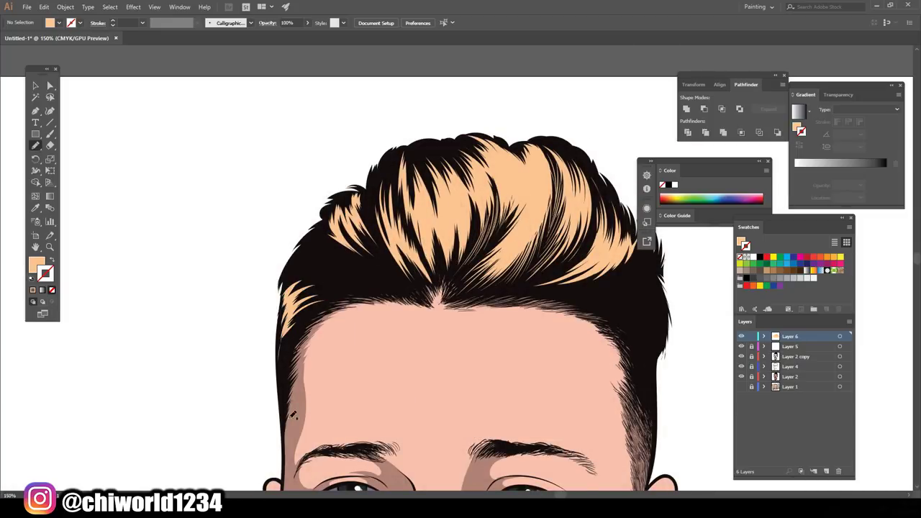
pyautogui.scroll(1, 412, 274)
# - Add dark strands along the left part of the hairline
pyautogui.moveTo(296, 230); pyautogui.dragTo(374, 287)
pyautogui.moveTo(313, 259); pyautogui.dragTo(375, 290)
pyautogui.moveTo(295, 255); pyautogui.dragTo(348, 285)
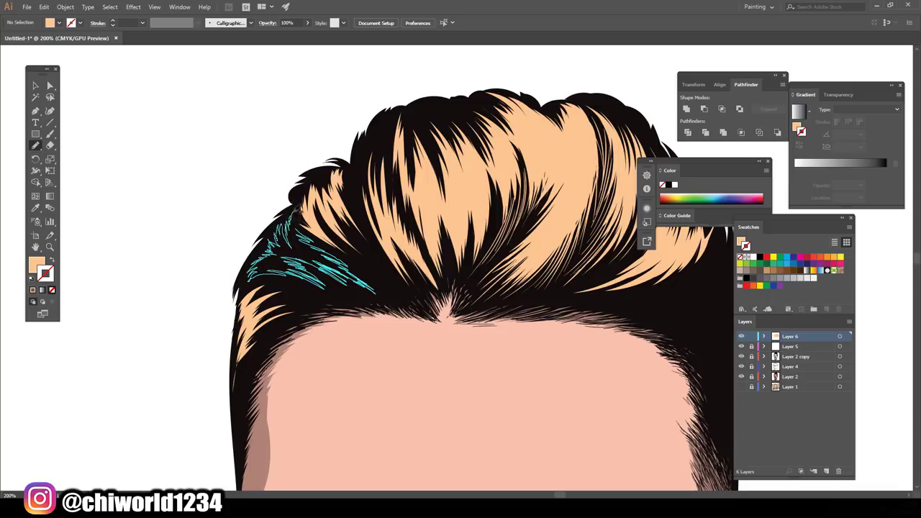
pyautogui.hscroll(5, 590, 356)
# - Draw several dark strands near the right hairline
pyautogui.moveTo(410, 316)
pyautogui.mouseDown()
pyautogui.moveTo(496, 338)
pyautogui.moveTo(507, 370)
pyautogui.mouseUp()
pyautogui.moveTo(446, 310); pyautogui.dragTo(494, 325)
pyautogui.moveTo(467, 316); pyautogui.dragTo(495, 284)
pyautogui.moveTo(409, 311); pyautogui.dragTo(461, 301)
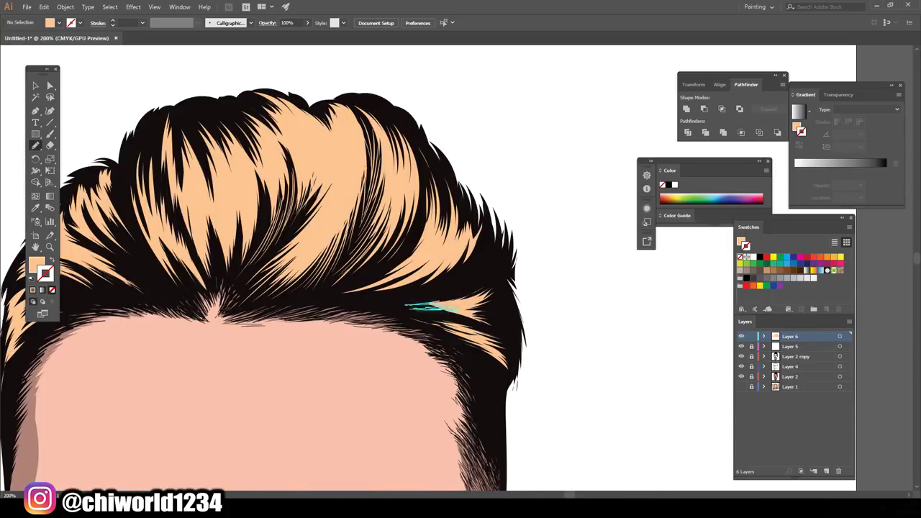
pyautogui.moveTo(400, 295); pyautogui.dragTo(481, 277)
pyautogui.hotkey('ctrl', '0')
pyautogui.scroll(5, 551, 360)
# - Add more dark strands running up the right hairline
pyautogui.moveTo(467, 338); pyautogui.dragTo(496, 317)
pyautogui.moveTo(445, 343)
pyautogui.mouseDown()
pyautogui.moveTo(494, 380)
pyautogui.moveTo(472, 329)
pyautogui.mouseUp()
pyautogui.moveTo(430, 347); pyautogui.dragTo(479, 300)
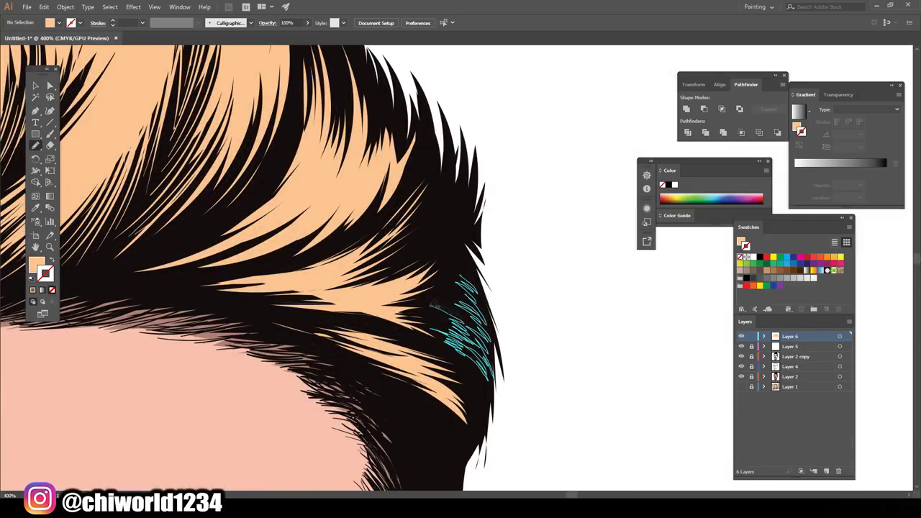
pyautogui.moveTo(428, 319); pyautogui.dragTo(468, 293)
pyautogui.moveTo(465, 302); pyautogui.dragTo(446, 276)
pyautogui.hotkey('ctrl', '0')
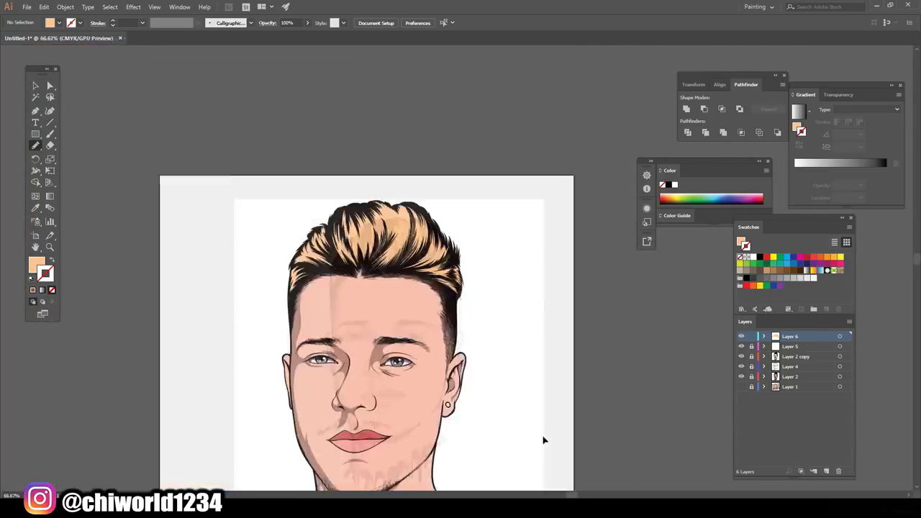
pyautogui.scroll(5, 545, 435)
# - Add short dark strands at the hairline and into the hair's right side
pyautogui.moveTo(492, 282)
pyautogui.mouseDown()
pyautogui.moveTo(502, 245)
pyautogui.moveTo(478, 243)
pyautogui.moveTo(484, 217)
pyautogui.mouseUp()
pyautogui.moveTo(401, 289); pyautogui.dragTo(439, 264)
pyautogui.hotkey('ctrl', '-')
pyautogui.moveTo(534, 246); pyautogui.dragTo(523, 194)
pyautogui.moveTo(481, 238); pyautogui.dragTo(471, 176)
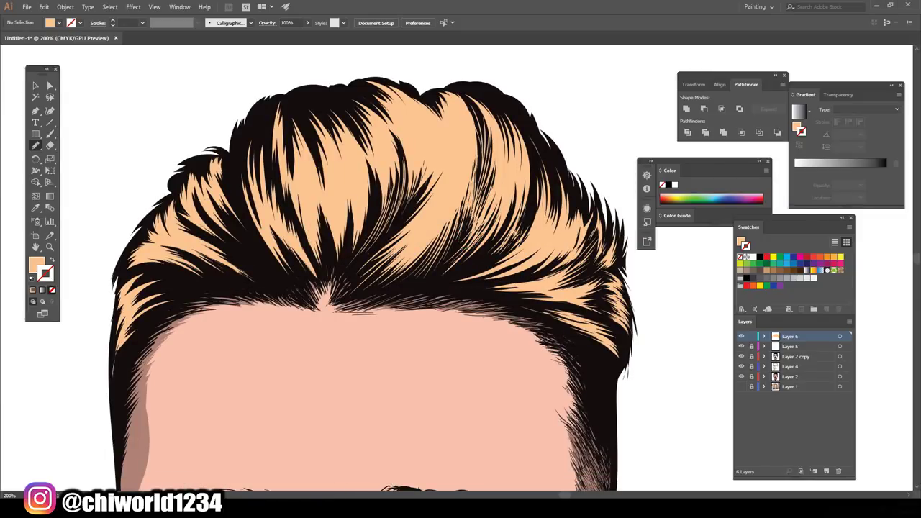
# - Brush short dark strands working leftward and up into the blonde crown
pyautogui.moveTo(483, 277); pyautogui.dragTo(471, 231)
pyautogui.moveTo(440, 282); pyautogui.dragTo(429, 232)
pyautogui.moveTo(410, 282); pyautogui.dragTo(432, 235)
pyautogui.moveTo(356, 291)
pyautogui.mouseDown()
pyautogui.moveTo(397, 245)
pyautogui.moveTo(430, 170)
pyautogui.mouseUp()
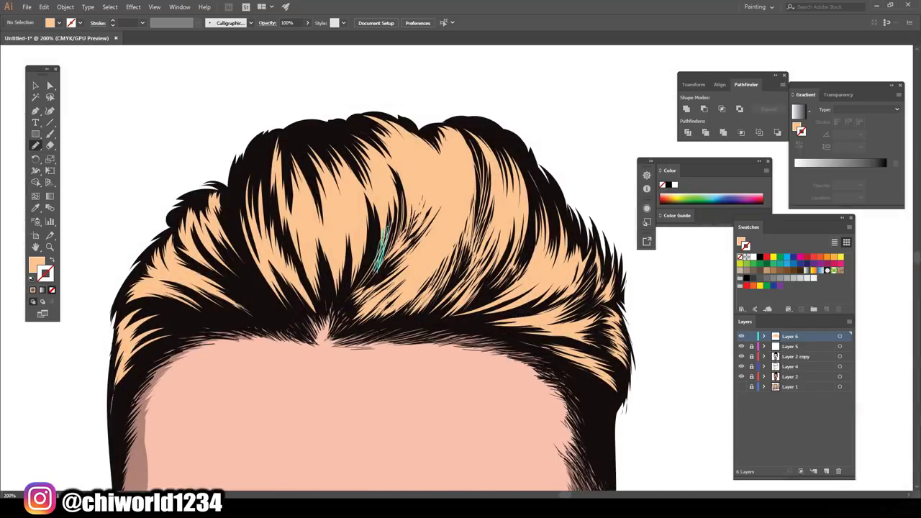
pyautogui.moveTo(377, 261)
pyautogui.mouseDown()
pyautogui.moveTo(392, 210)
pyautogui.moveTo(366, 193)
pyautogui.moveTo(387, 171)
pyautogui.mouseUp()
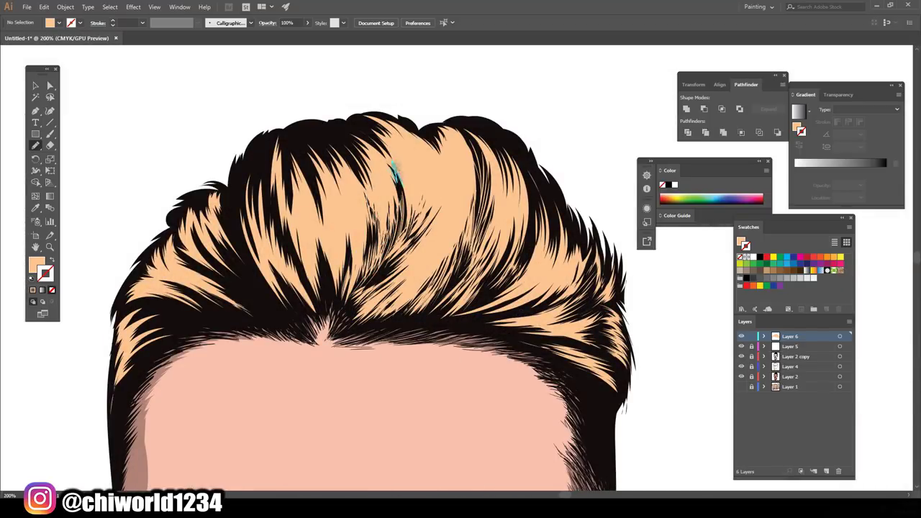
pyautogui.moveTo(405, 213); pyautogui.dragTo(386, 162)
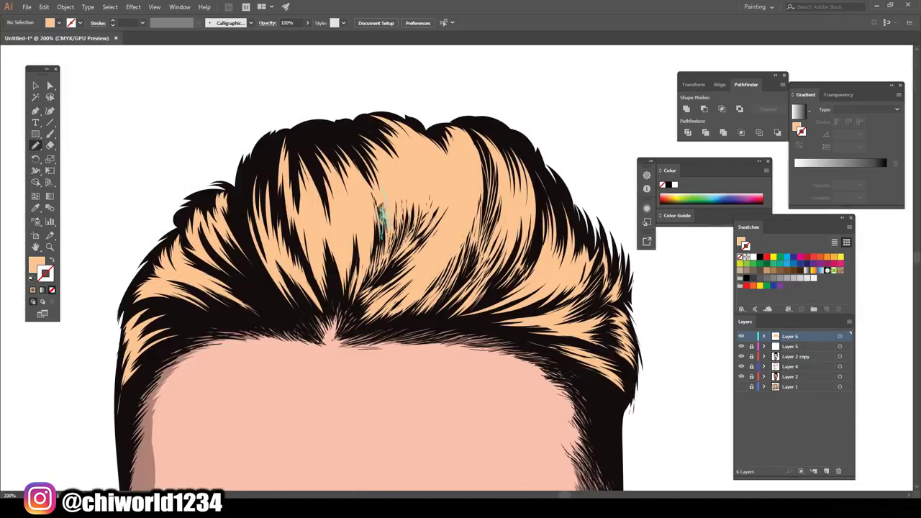
pyautogui.moveTo(565, 193); pyautogui.dragTo(512, 142)
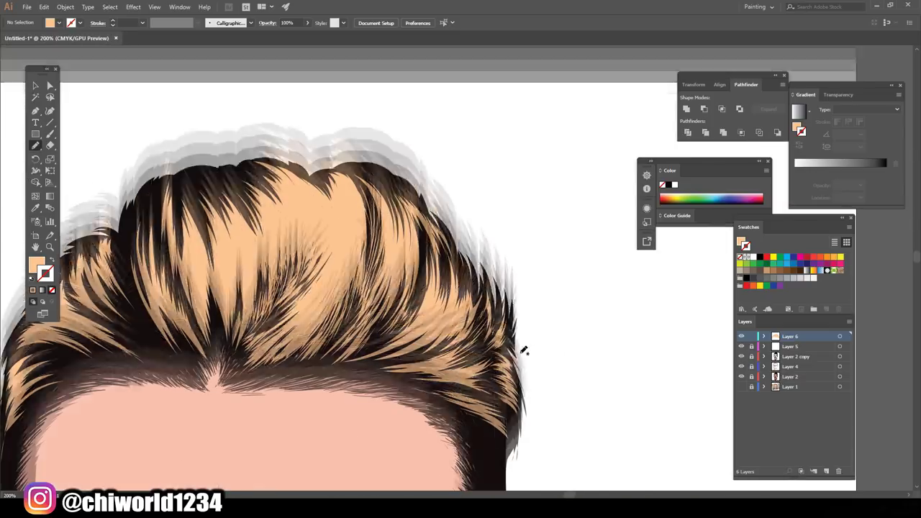
# - Draw peach patches over the dark strands near the parting and hair top
pyautogui.moveTo(424, 295); pyautogui.dragTo(422, 253)
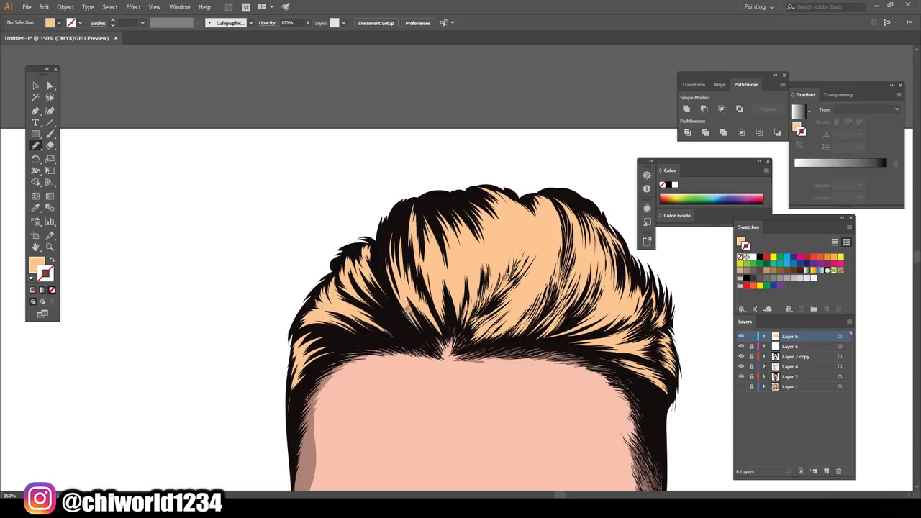
pyautogui.moveTo(407, 320); pyautogui.dragTo(373, 295)
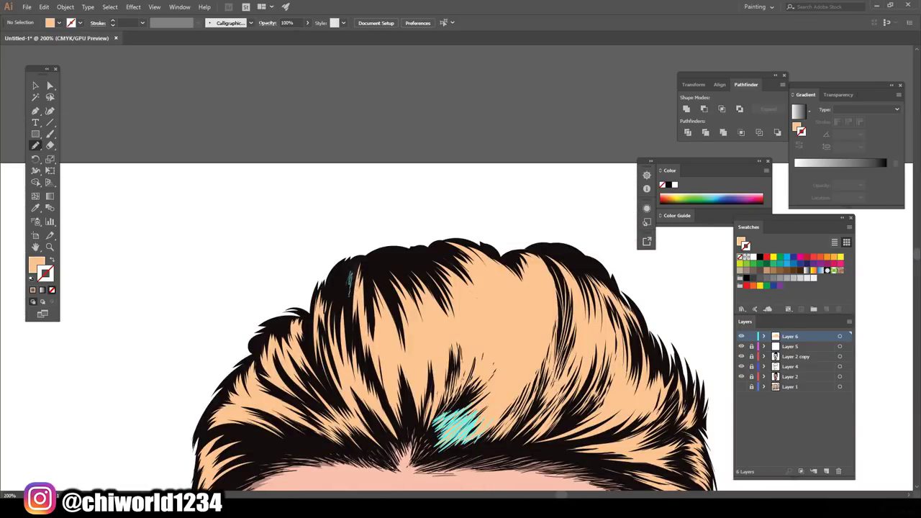
pyautogui.moveTo(432, 253); pyautogui.dragTo(380, 264)
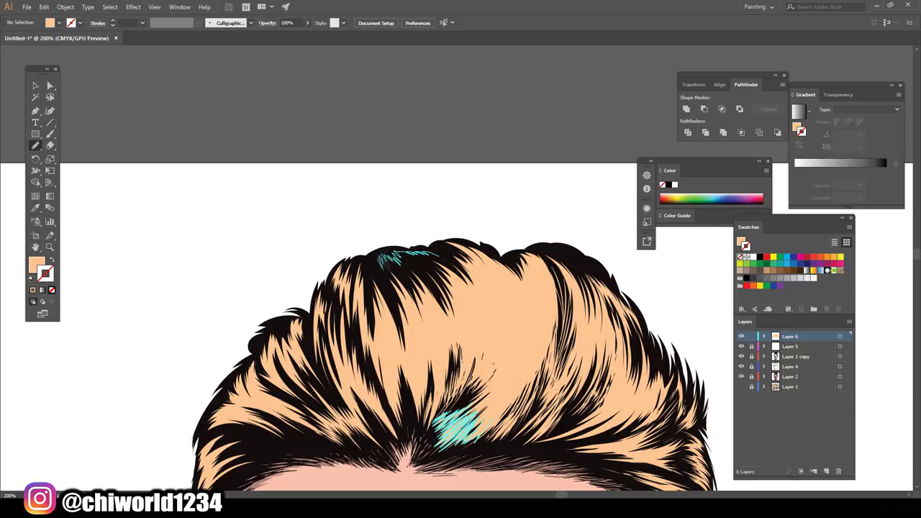
pyautogui.hotkey('ctrl', '0')
pyautogui.scroll(5, 431, 259)
pyautogui.scroll(-3, 517, 387)
pyautogui.scroll(-3, 511, 387)
pyautogui.scroll(3, 496, 386)
pyautogui.scroll(-2, 360, 351)
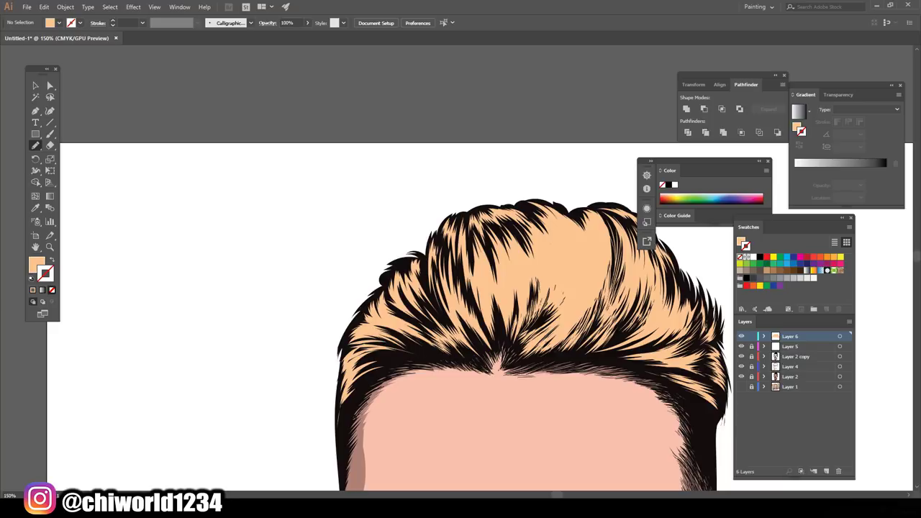
# - Cover more dark strands with peach fills and peach strands down the right edge
pyautogui.moveTo(439, 352); pyautogui.dragTo(390, 359)
pyautogui.moveTo(649, 474); pyautogui.dragTo(580, 427)
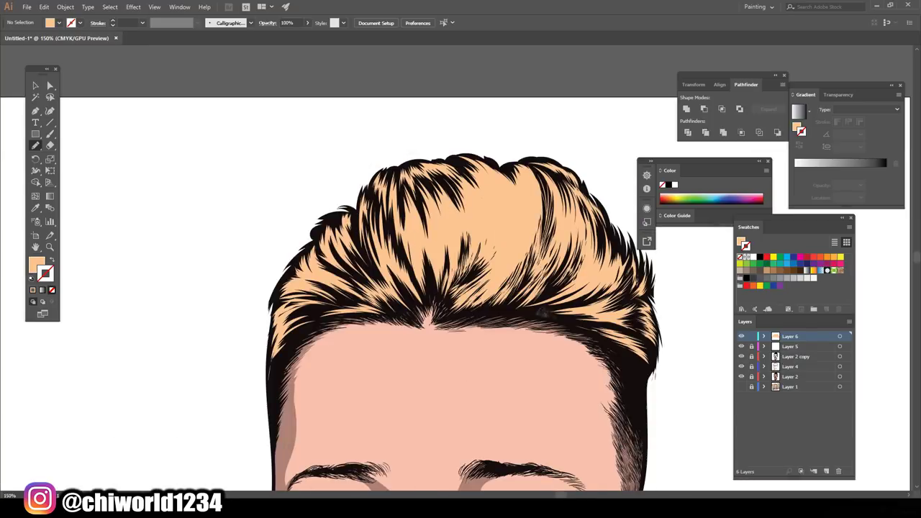
pyautogui.moveTo(492, 266); pyautogui.dragTo(464, 288)
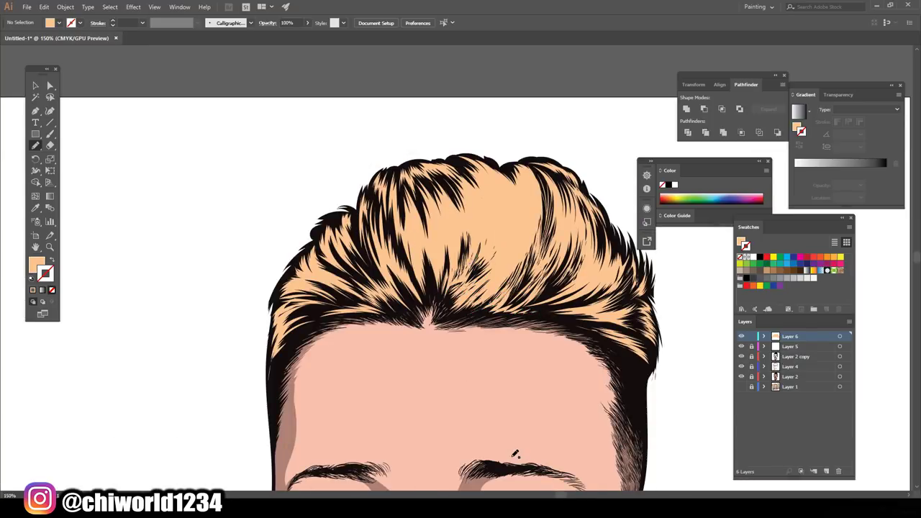
pyautogui.keyDown('alt'); pyautogui.scroll(-2, 693, 452); pyautogui.keyUp('alt')
pyautogui.keyDown('alt'); pyautogui.scroll(4, 596, 427); pyautogui.keyUp('alt')
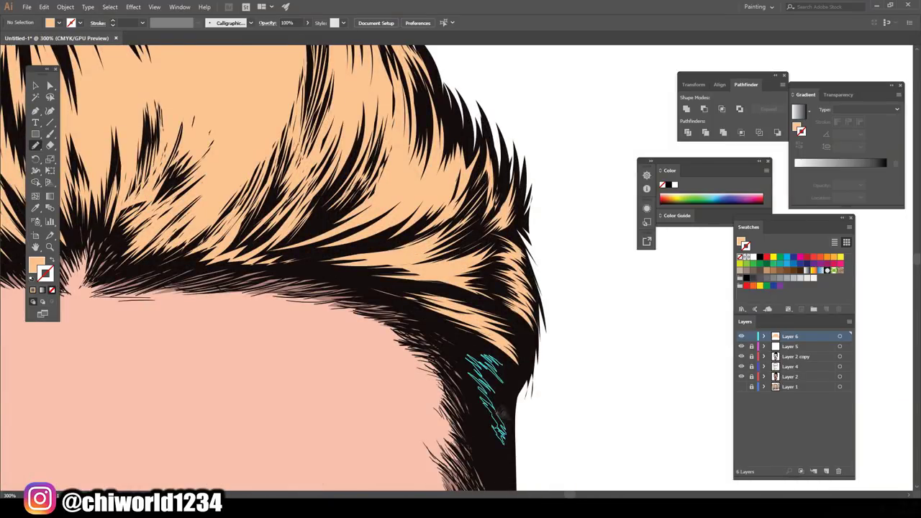
pyautogui.moveTo(487, 355); pyautogui.dragTo(495, 369)
pyautogui.keyDown('alt'); pyautogui.scroll(-4, 525, 366); pyautogui.keyUp('alt')
pyautogui.keyDown('alt'); pyautogui.scroll(2, 284, 330); pyautogui.keyUp('alt')
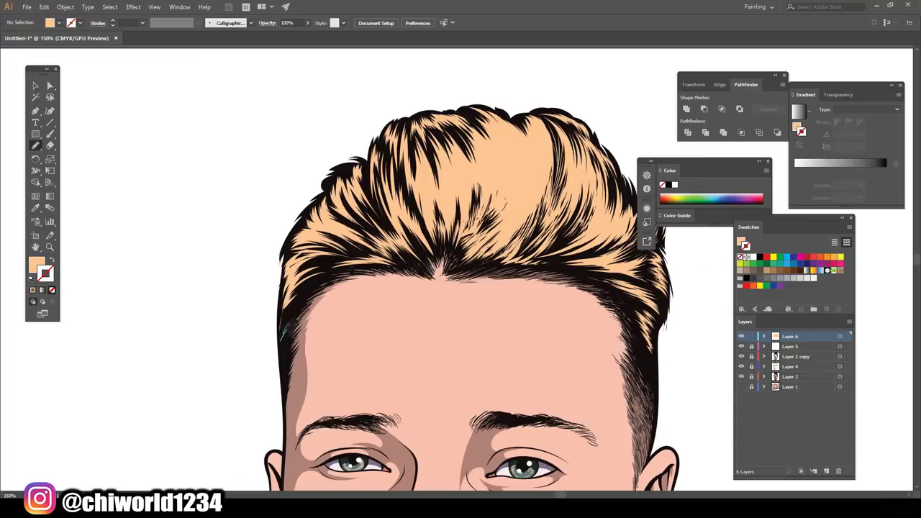
# - Add a dark strand on the left hair edge and a thin Paintbrush stroke on the right
pyautogui.moveTo(281, 331); pyautogui.dragTo(281, 338)
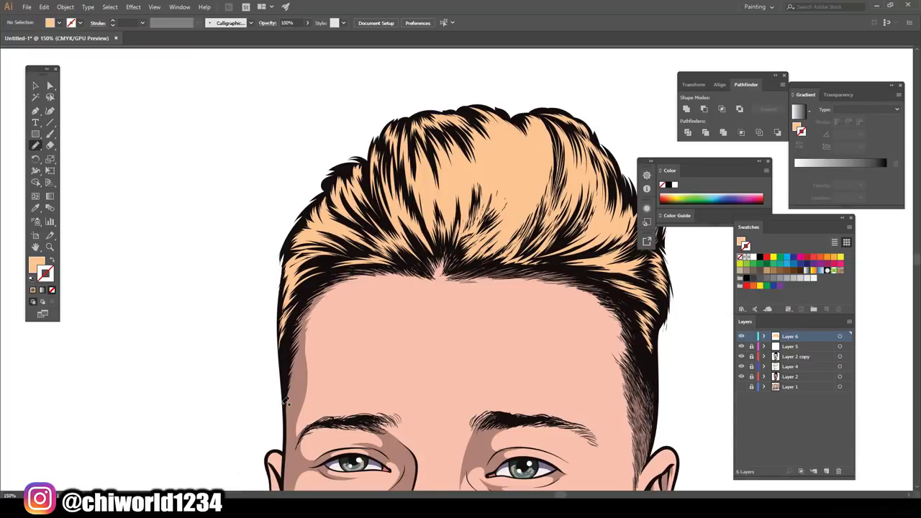
pyautogui.keyDown('alt'); pyautogui.scroll(-3, 286, 401); pyautogui.keyUp('alt')
pyautogui.keyDown('alt'); pyautogui.scroll(1, 451, 447); pyautogui.keyUp('alt')
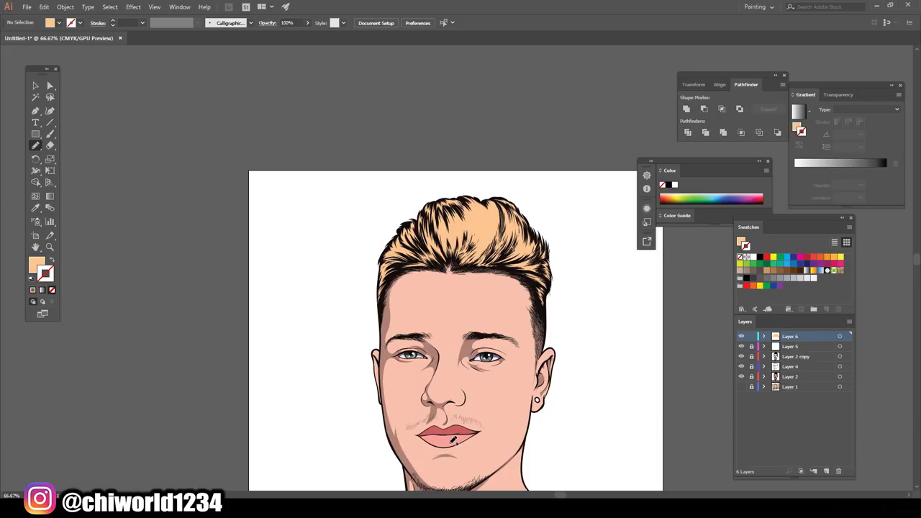
pyautogui.keyDown('alt'); pyautogui.scroll(-1, 453, 440); pyautogui.keyUp('alt')
pyautogui.keyDown('alt'); pyautogui.scroll(4, 461, 262); pyautogui.keyUp('alt')
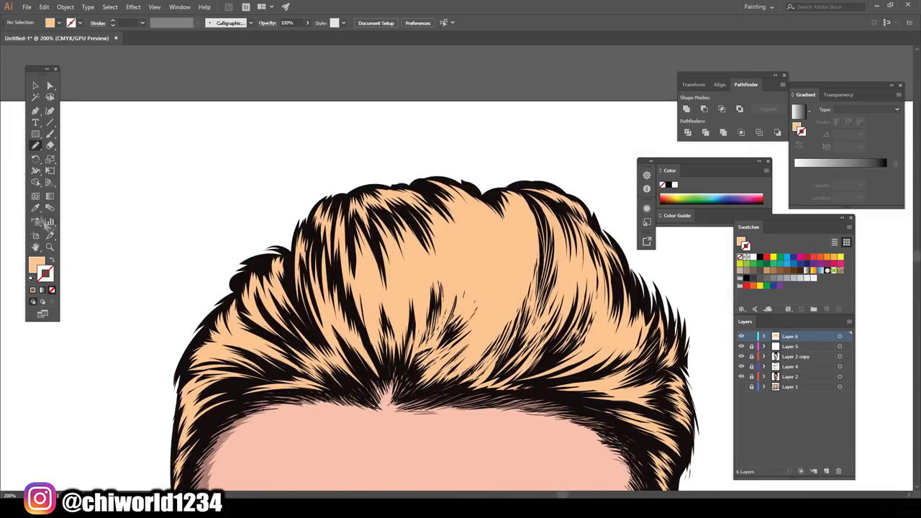
pyautogui.press('b')
pyautogui.moveTo(523, 233)
pyautogui.mouseDown()
pyautogui.moveTo(516, 267)
pyautogui.moveTo(475, 322)
pyautogui.mouseUp()
# - Paint thin dark strands down the right side and centre of the hair
pyautogui.moveTo(492, 225); pyautogui.dragTo(480, 295)
pyautogui.moveTo(490, 268); pyautogui.dragTo(474, 322)
pyautogui.moveTo(489, 224); pyautogui.dragTo(477, 280)
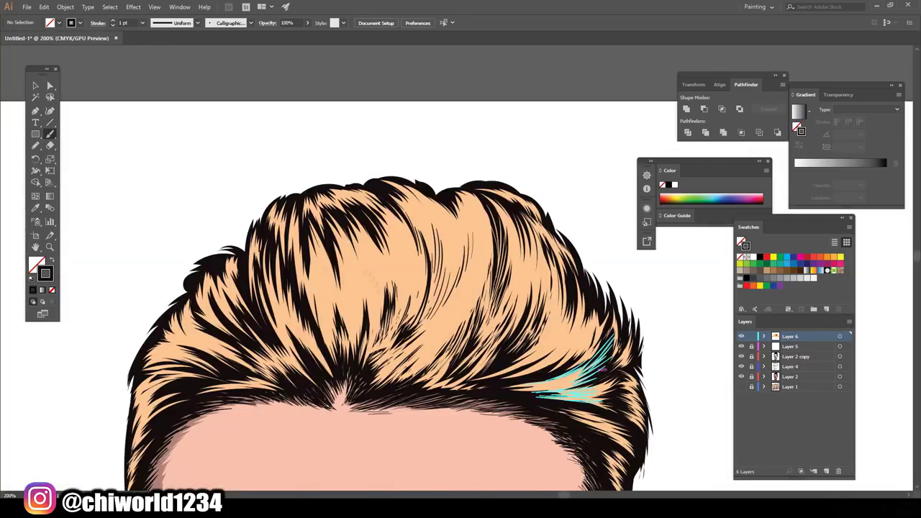
pyautogui.moveTo(360, 227); pyautogui.dragTo(346, 311)
pyautogui.moveTo(354, 248); pyautogui.dragTo(346, 351)
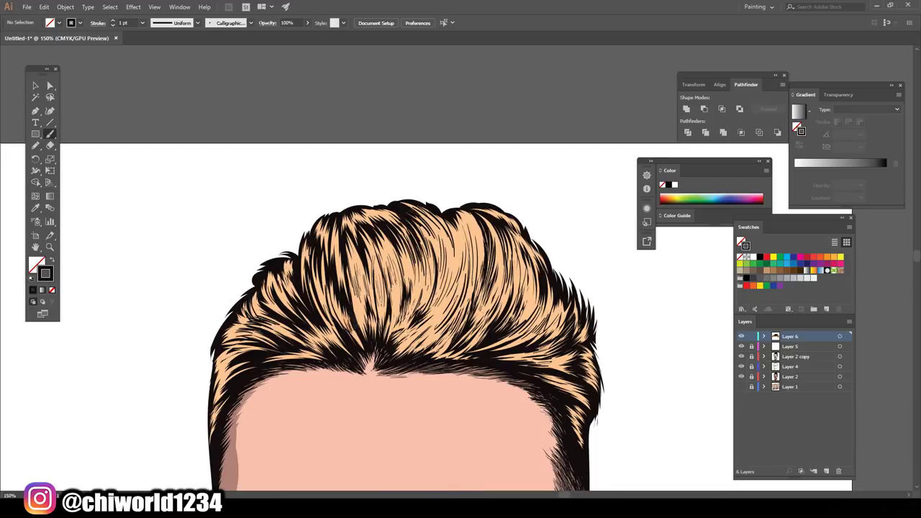
pyautogui.moveTo(364, 328); pyautogui.dragTo(352, 243)
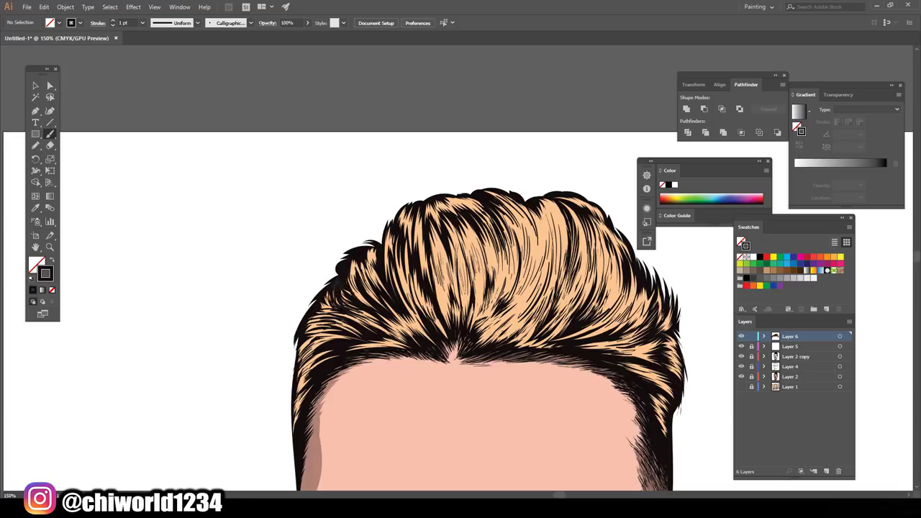
# - Add more thin dark strands on the far right and across the quiff
pyautogui.moveTo(644, 291)
pyautogui.mouseDown()
pyautogui.moveTo(620, 332)
pyautogui.moveTo(587, 342)
pyautogui.mouseUp()
pyautogui.moveTo(617, 296); pyautogui.dragTo(595, 238)
pyautogui.moveTo(482, 327); pyautogui.dragTo(538, 260)
pyautogui.moveTo(488, 306)
pyautogui.mouseDown()
pyautogui.moveTo(512, 258)
pyautogui.moveTo(525, 320)
pyautogui.mouseUp()
pyautogui.hotkey('ctrl', '+')
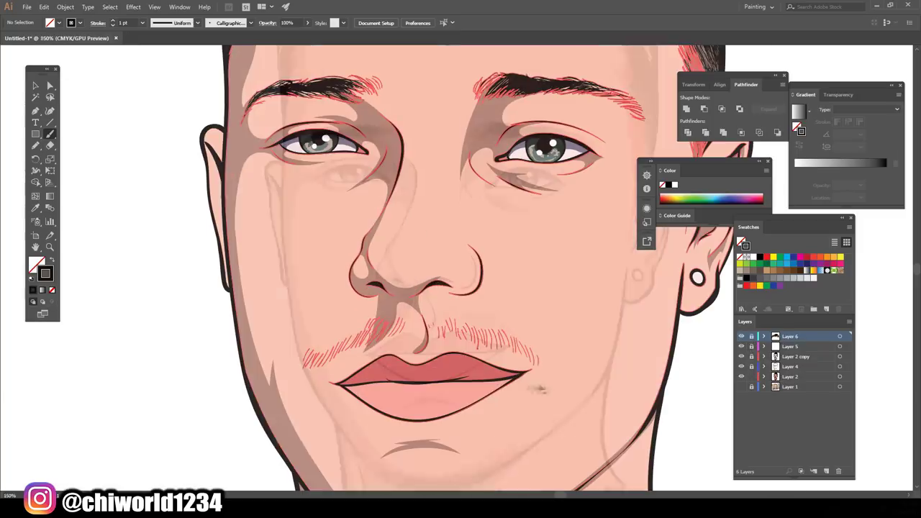
# - Confirm the new lip colour and add a new layer for skin shading
pyautogui.click(815, 365)
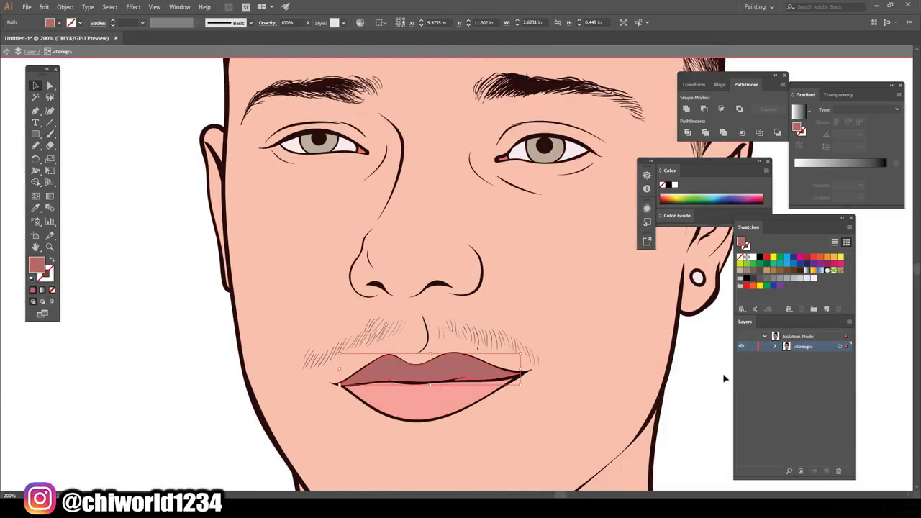
pyautogui.hotkey('ctrl', '0')
pyautogui.click(825, 470)
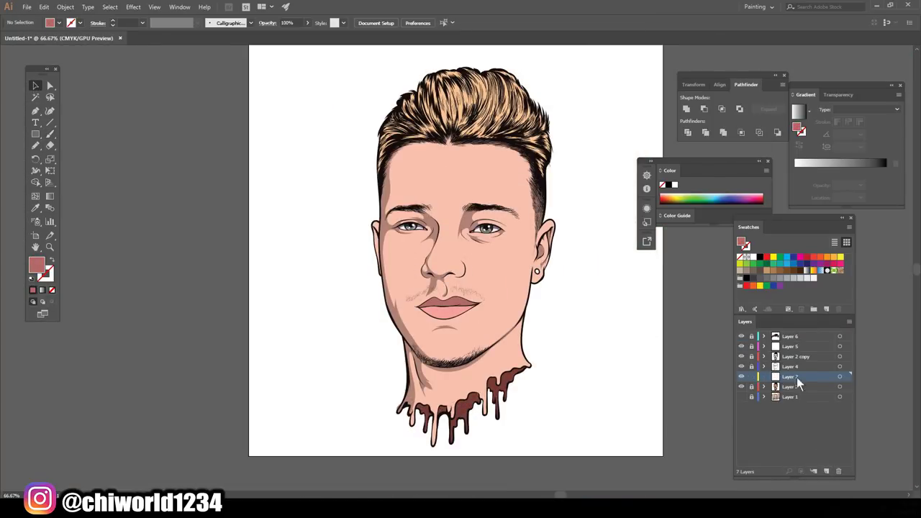
pyautogui.hotkey('ctrl', '=')
pyautogui.hotkey('ctrl', '=')
# - Eyedrop the skin tone and darken it in the Color Picker for shading
pyautogui.click(34, 208)
pyautogui.click(288, 237)
pyautogui.doubleClick(36, 265)
pyautogui.press('Return')
pyautogui.moveTo(694, 320); pyautogui.dragTo(626, 347)
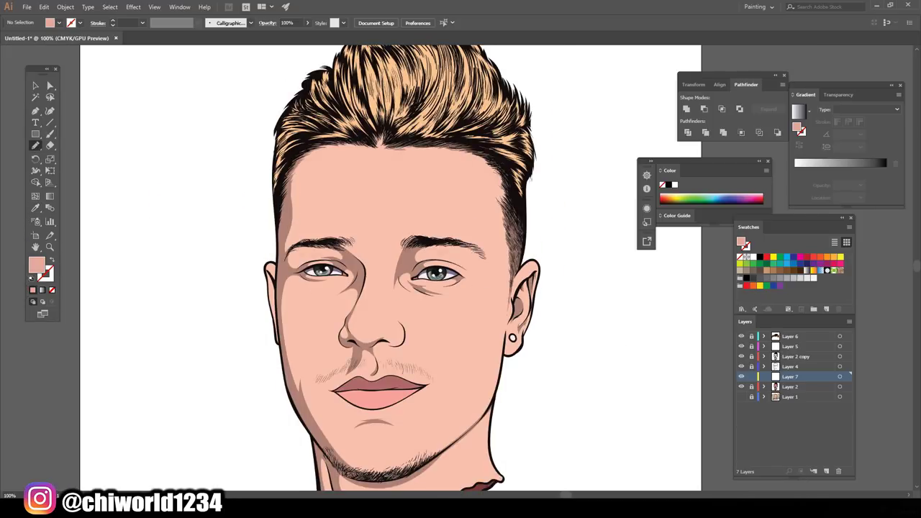
# - Draw shadow shapes along the temples, nose, lower face, jaw and neck
pyautogui.moveTo(495, 143); pyautogui.dragTo(517, 281)
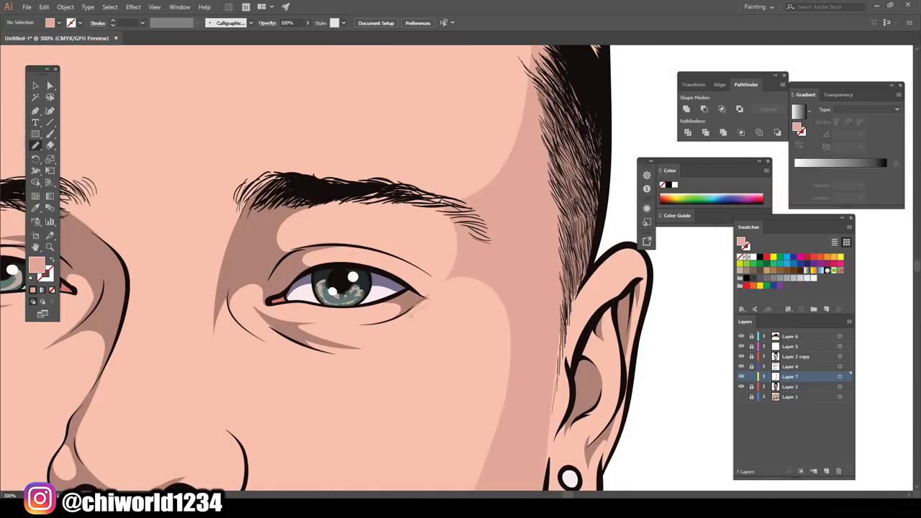
pyautogui.moveTo(410, 314)
pyautogui.mouseDown()
pyautogui.moveTo(518, 403)
pyautogui.moveTo(400, 194)
pyautogui.mouseUp()
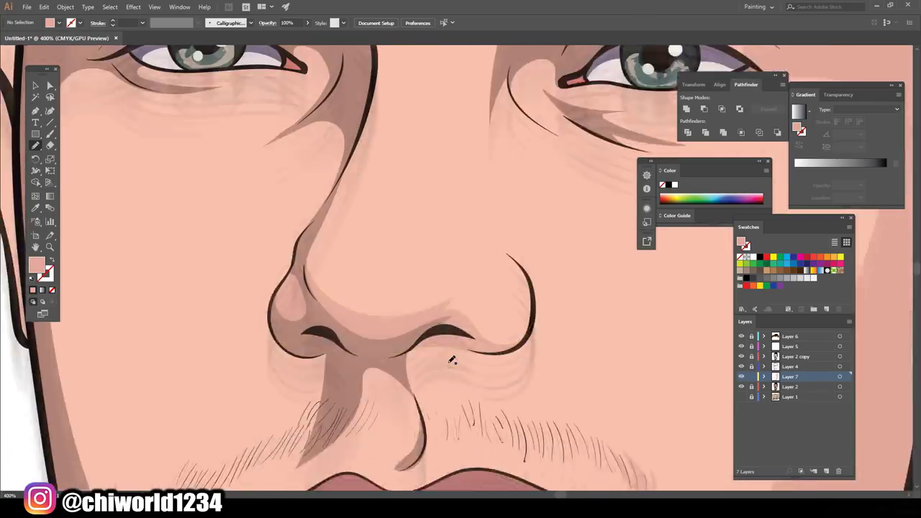
pyautogui.moveTo(361, 425); pyautogui.dragTo(317, 364)
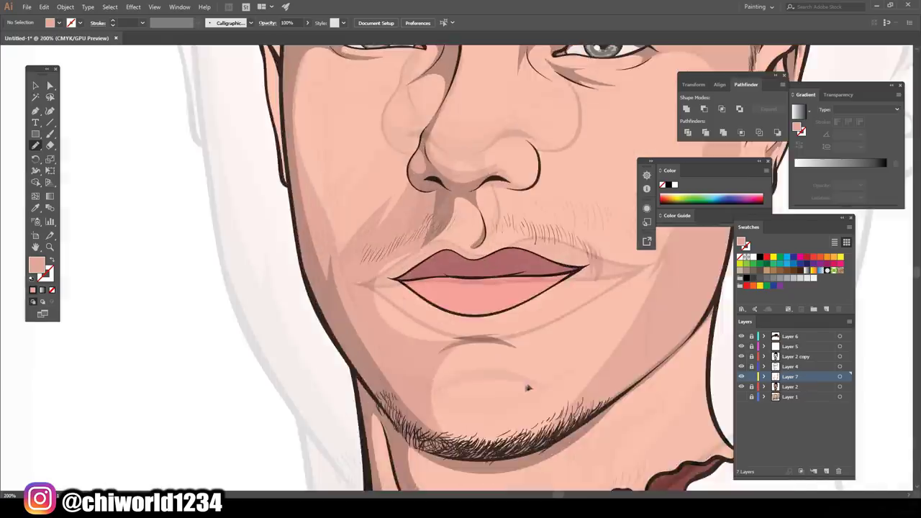
pyautogui.moveTo(464, 227); pyautogui.dragTo(405, 290)
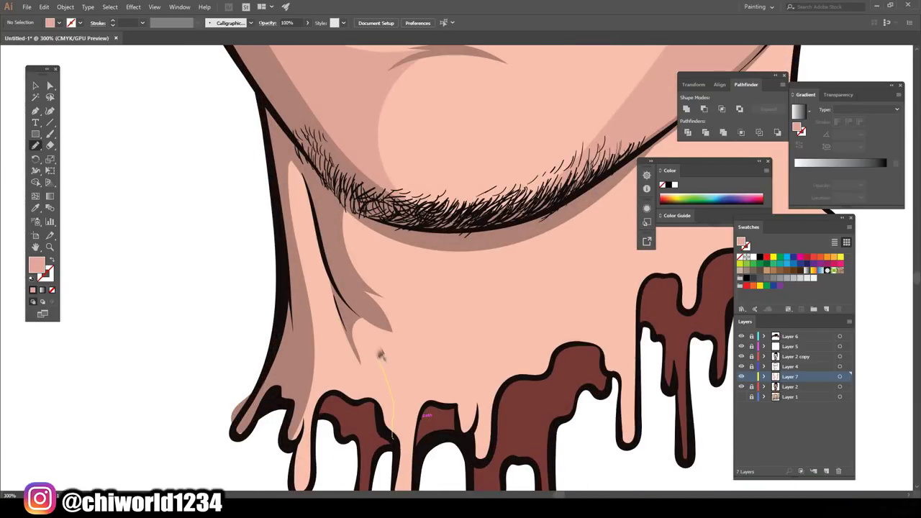
pyautogui.moveTo(398, 309); pyautogui.dragTo(280, 110)
pyautogui.moveTo(389, 417)
pyautogui.mouseDown()
pyautogui.moveTo(338, 324)
pyautogui.moveTo(460, 243)
pyautogui.moveTo(394, 416)
pyautogui.mouseUp()
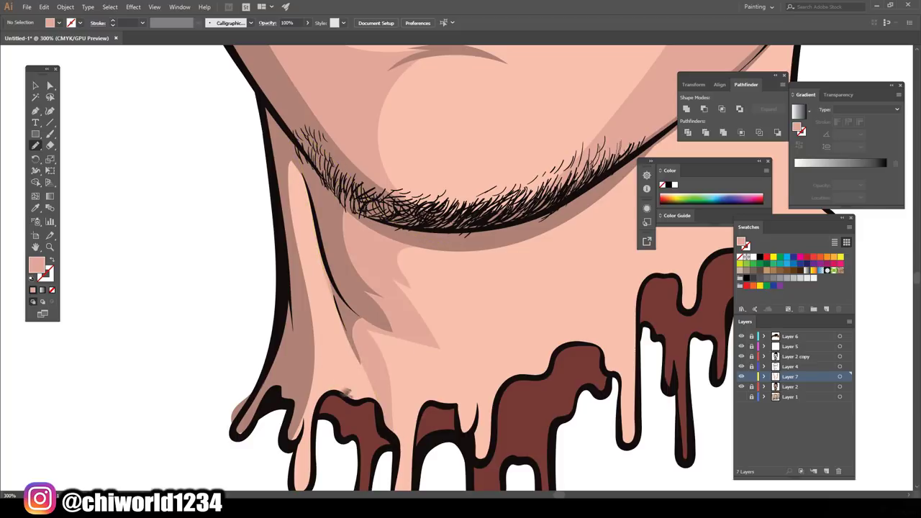
pyautogui.scroll(-2, 292, 406)
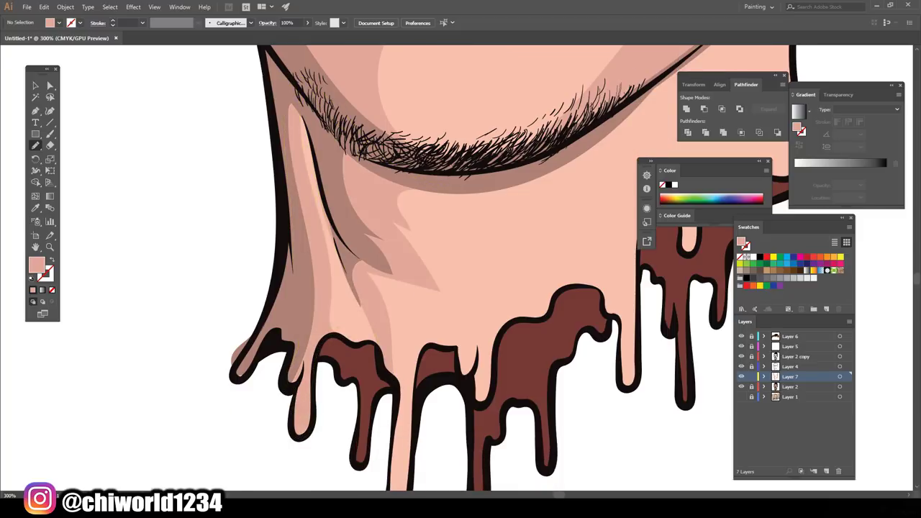
# - Reset default colours and make Layer 7 the active layer, zoomed on the face
pyautogui.press('d')
pyautogui.press('b')
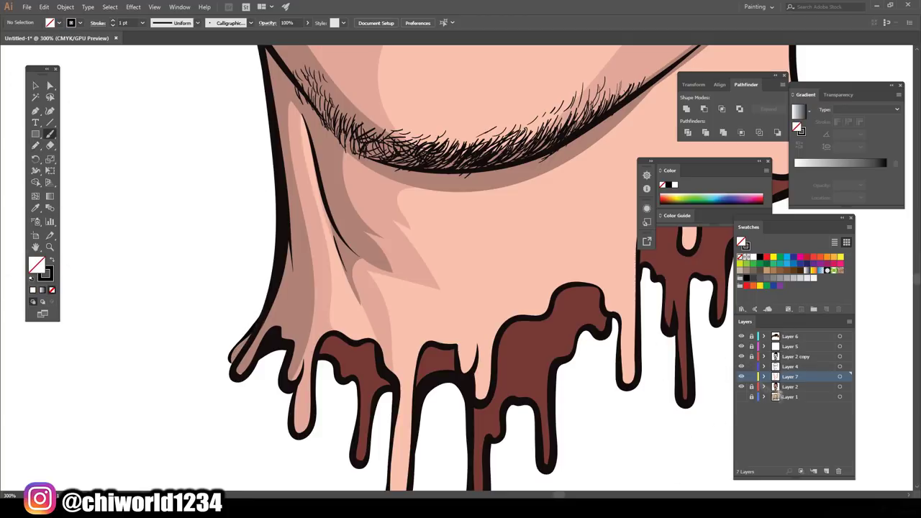
pyautogui.click(790, 336)
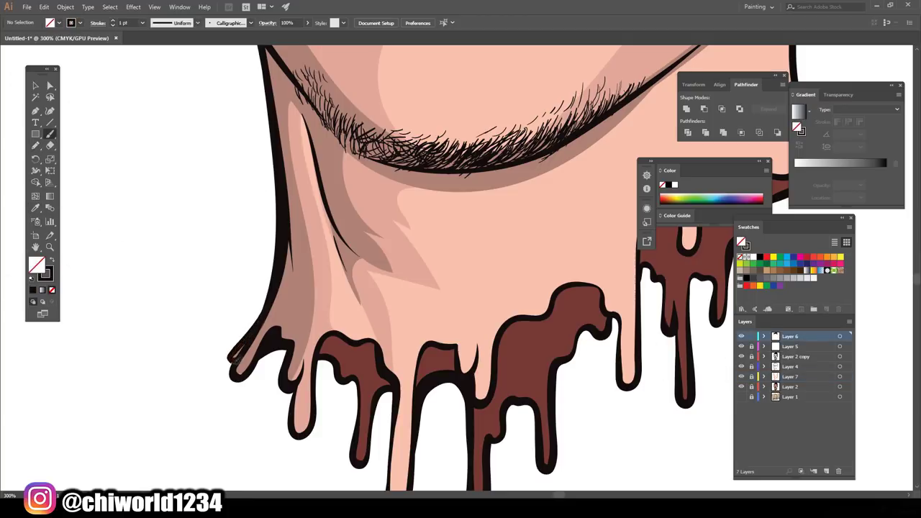
pyautogui.hotkey('ctrl', '0')
pyautogui.hotkey('ctrl', '=')
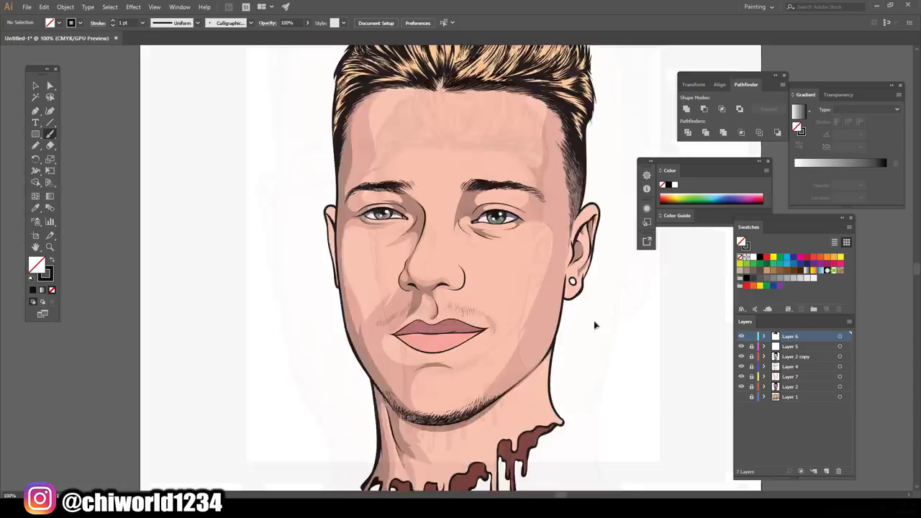
pyautogui.hotkey('ctrl', '=')
pyautogui.click(755, 376)
pyautogui.hotkey('ctrl', '=')
pyautogui.hotkey('ctrl', '=')
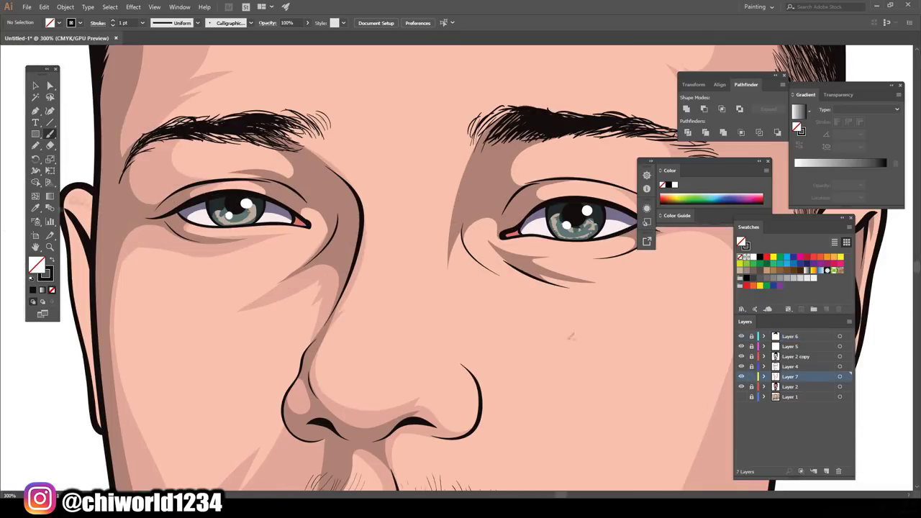
# - Draw a Pencil shadow shape down the nose bridge
pyautogui.click(35, 144)
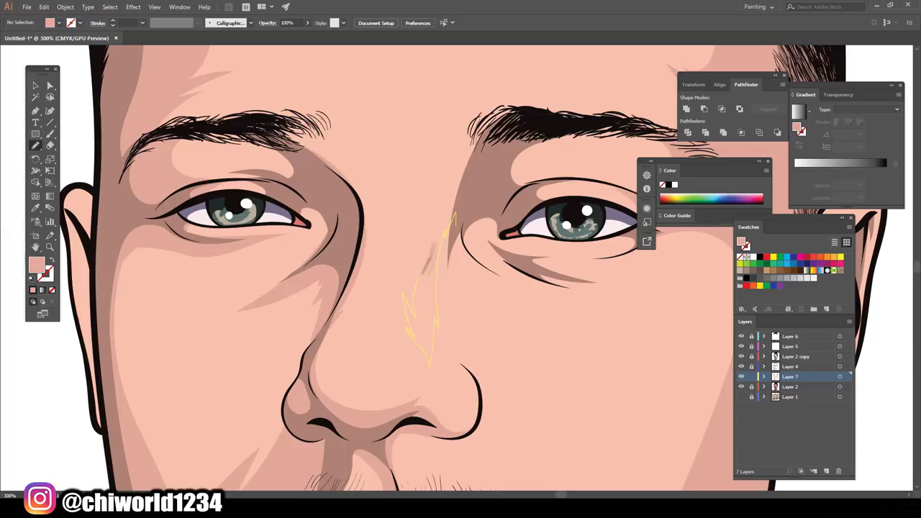
pyautogui.moveTo(431, 352); pyautogui.dragTo(478, 144)
pyautogui.hotkey('ctrl', '0')
pyautogui.hotkey('ctrl', '=')
pyautogui.hotkey('ctrl', '=')
pyautogui.hotkey('ctrl', '=')
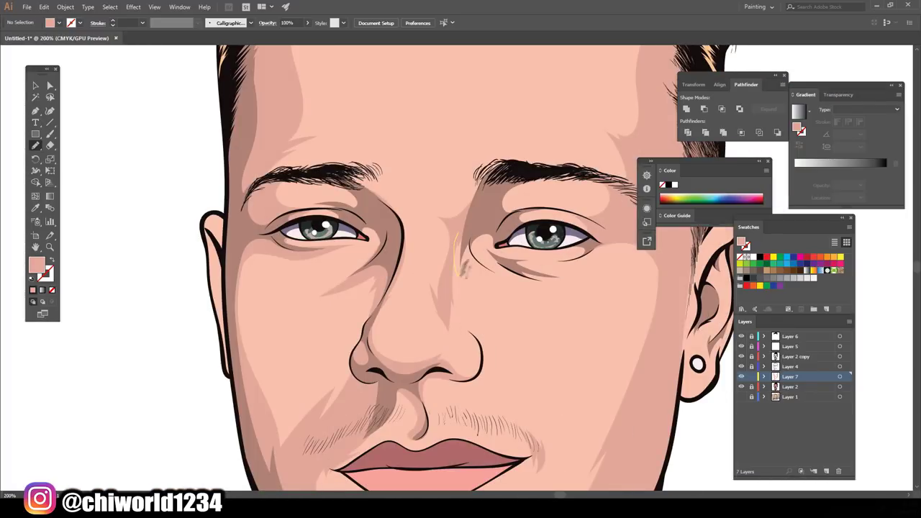
pyautogui.moveTo(518, 290); pyautogui.dragTo(519, 291)
pyautogui.hotkey('ctrl', '0')
pyautogui.hotkey('ctrl', '=')
pyautogui.hotkey('ctrl', '=')
pyautogui.hotkey('ctrl', '=')
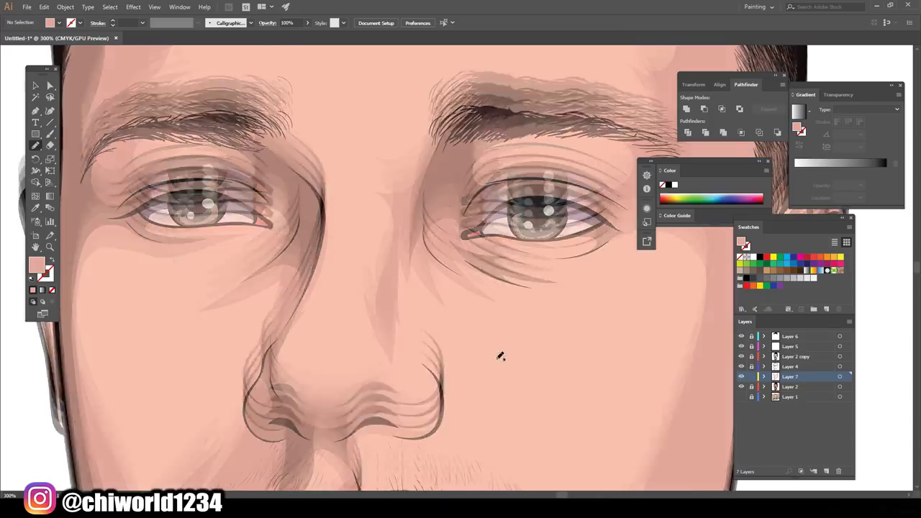
pyautogui.moveTo(435, 331); pyautogui.dragTo(435, 333)
pyautogui.moveTo(416, 207); pyautogui.dragTo(394, 274)
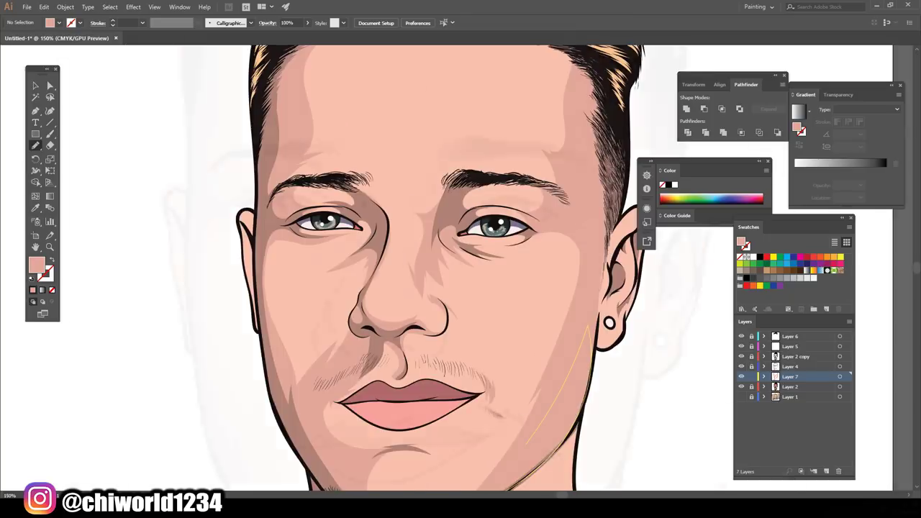
# - Select the new nose-bridge shadow, then deselect it and return to the brush
pyautogui.press('v')
pyautogui.click(419, 283)
pyautogui.hotkey('ctrl', 'shift', 'a')
pyautogui.press('b')
pyautogui.hotkey('ctrl', '0')
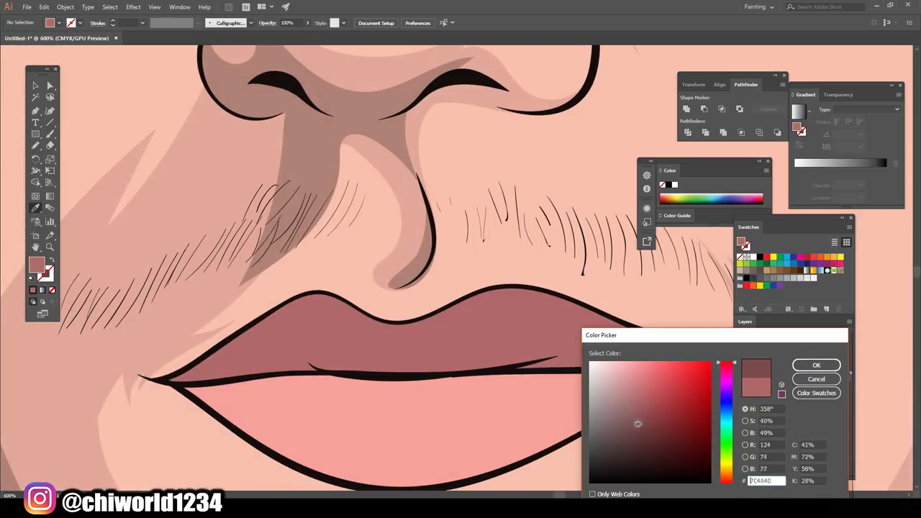
# - Confirm the darker lip colour and paint a dark band along the upper lip's lower edge
pyautogui.click(816, 365)
pyautogui.press('b')
pyautogui.moveTo(229, 343); pyautogui.dragTo(722, 348)
pyautogui.moveTo(581, 370); pyautogui.dragTo(159, 379)
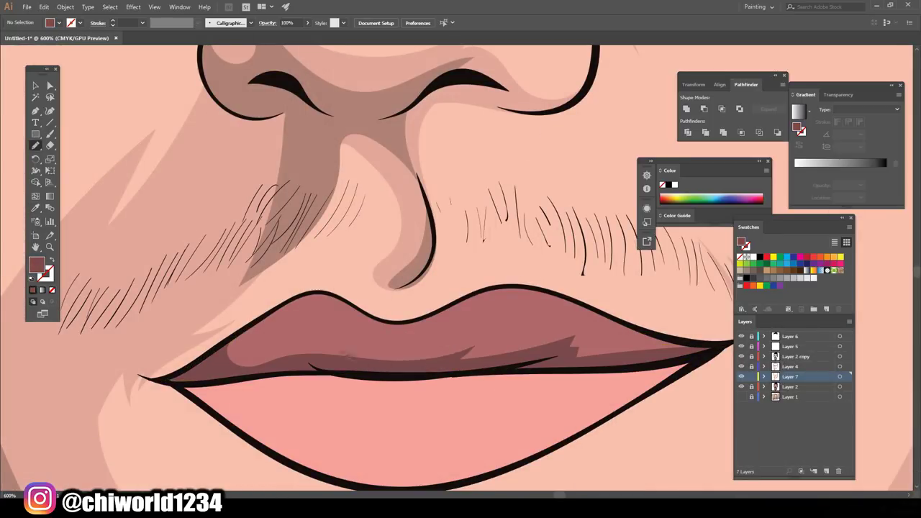
# - Outline a shape around the lower lip and confirm a light highlight colour
pyautogui.press('n')
pyautogui.moveTo(583, 399)
pyautogui.mouseDown()
pyautogui.moveTo(248, 385)
pyautogui.moveTo(237, 359)
pyautogui.moveTo(361, 344)
pyautogui.mouseUp()
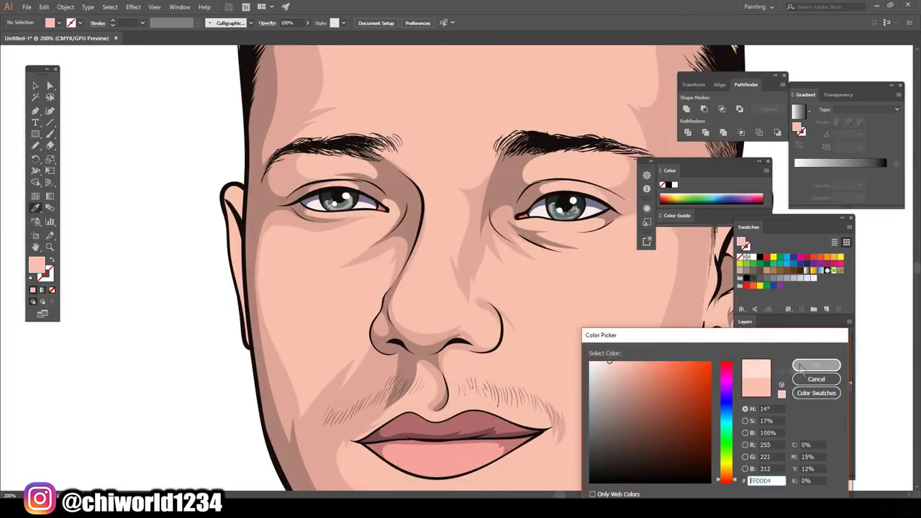
pyautogui.click(800, 367)
# - Paint a light Blob Brush highlight on the nose tip
pyautogui.hotkey('shift', 'b')
pyautogui.moveTo(425, 325); pyautogui.dragTo(414, 352)
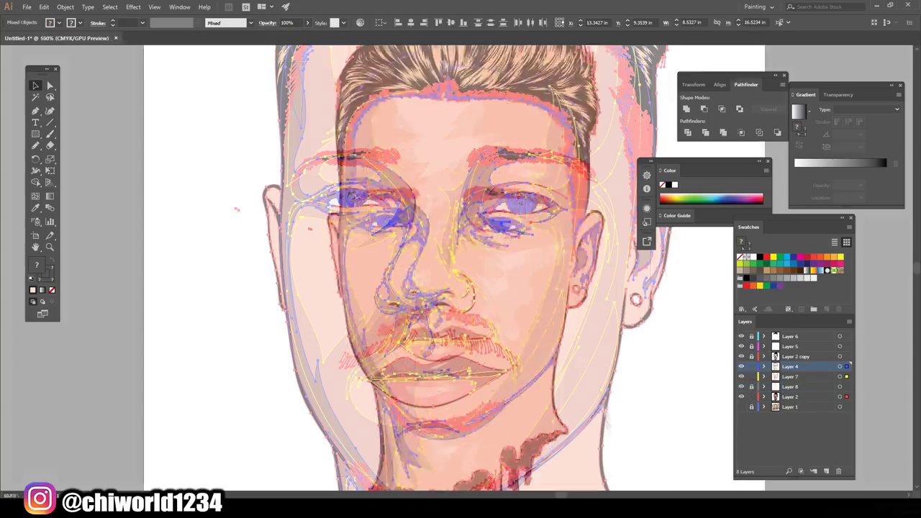
pyautogui.click(44, 7)
# - In Recolor Artwork, retune the skin shading colour to H 14.81, S 33, B 98.43
pyautogui.click(316, 229)
pyautogui.scroll(-3, 719, 288)
pyautogui.click(708, 284)
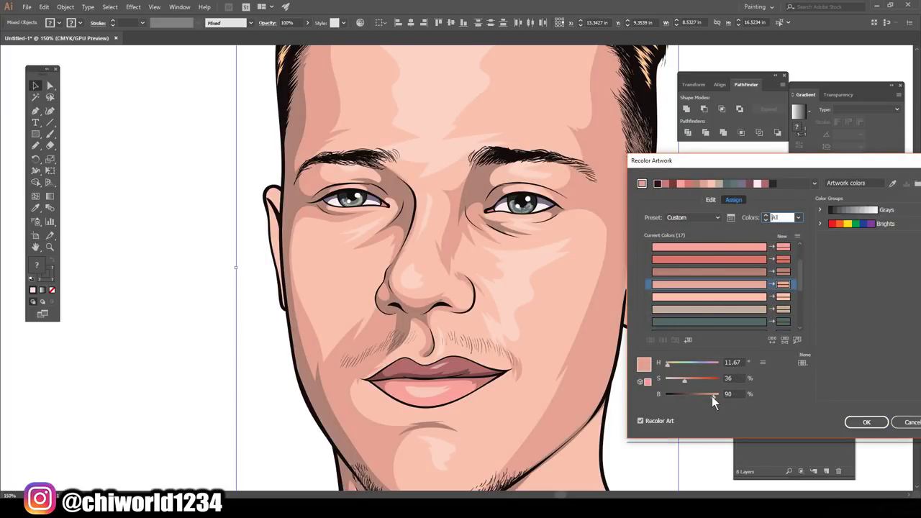
pyautogui.press('Up')
pyautogui.moveTo(704, 400); pyautogui.dragTo(696, 396)
pyautogui.click(690, 379)
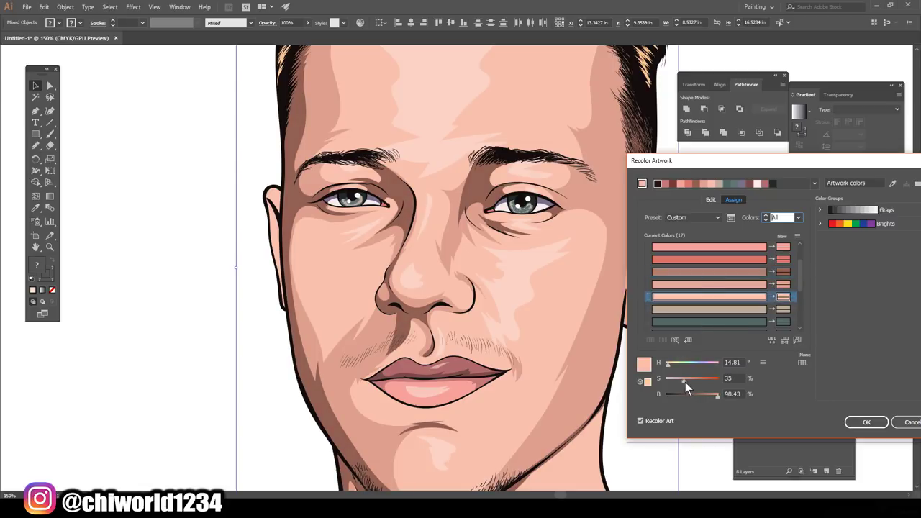